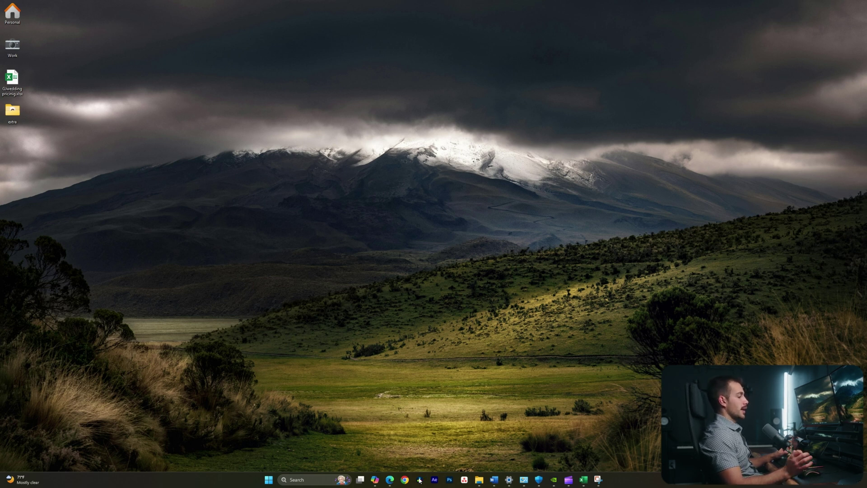
- Launch Resolve and create a new project named 'Indigo Software'
click(419, 479)
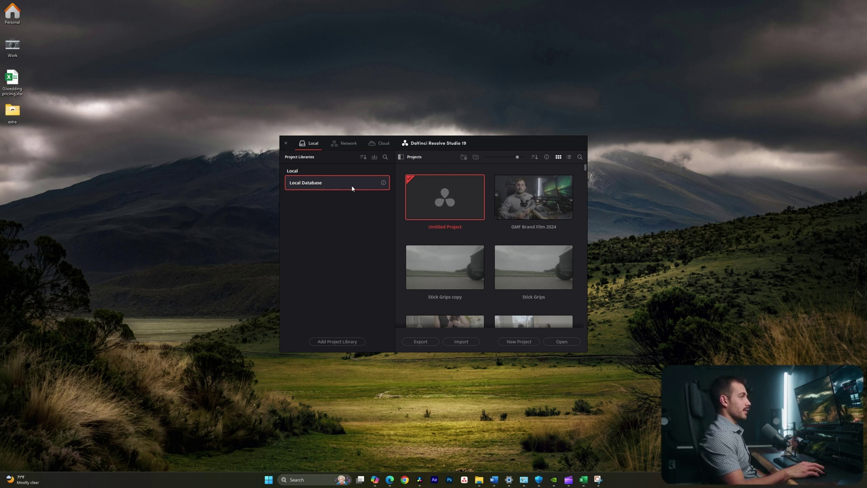
click(520, 341)
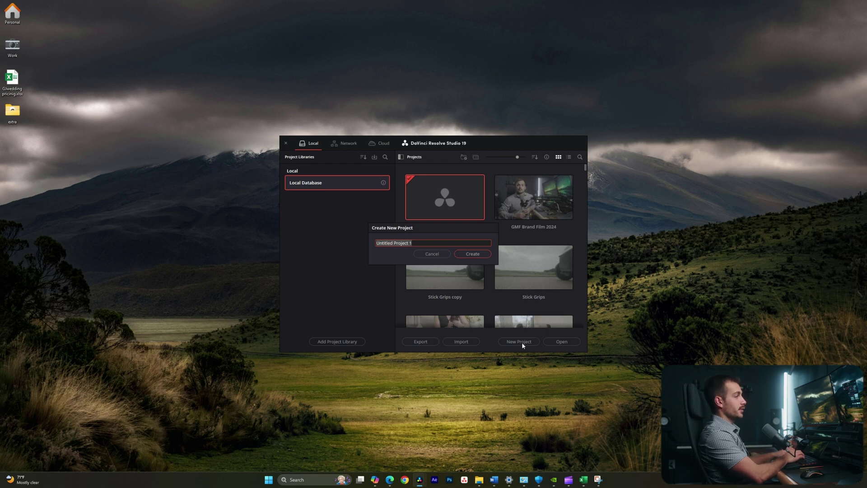
text(Indigo Software)
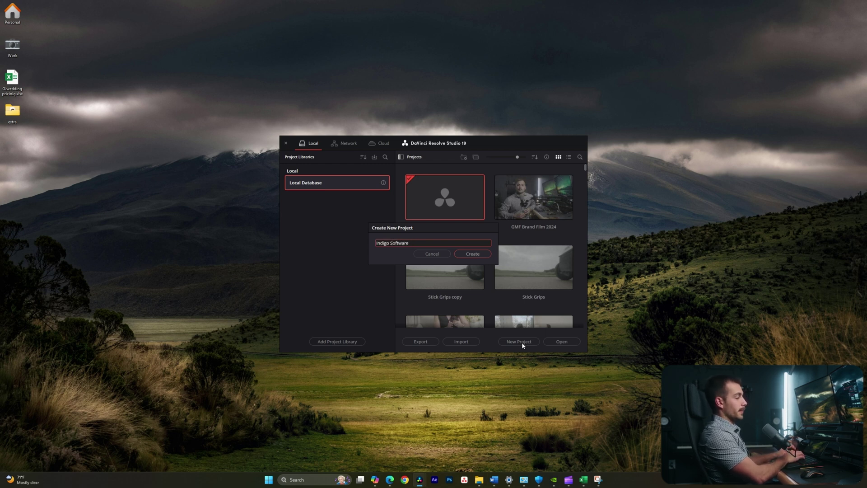
key(Return)
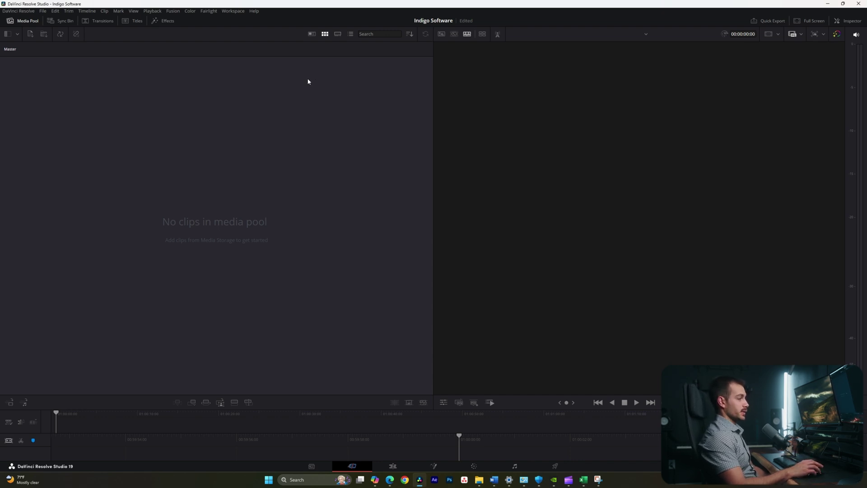
- Visit the Media and Cut pages, then settle on the Edit page
click(318, 467)
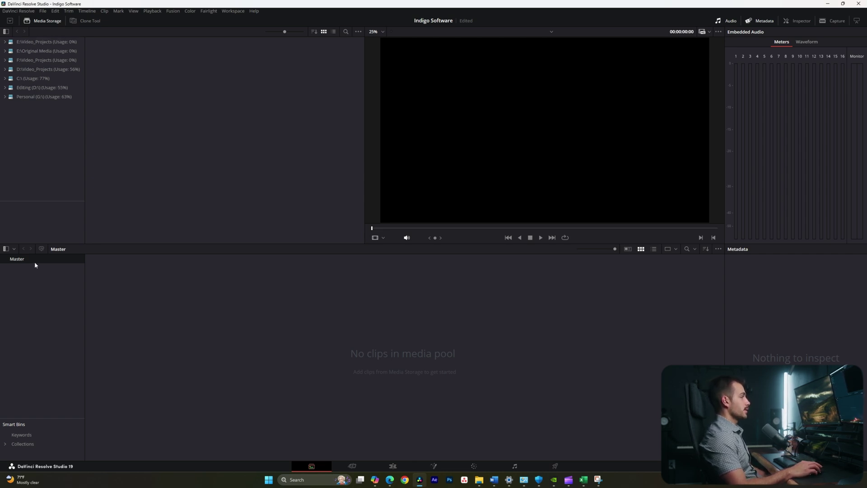
click(367, 465)
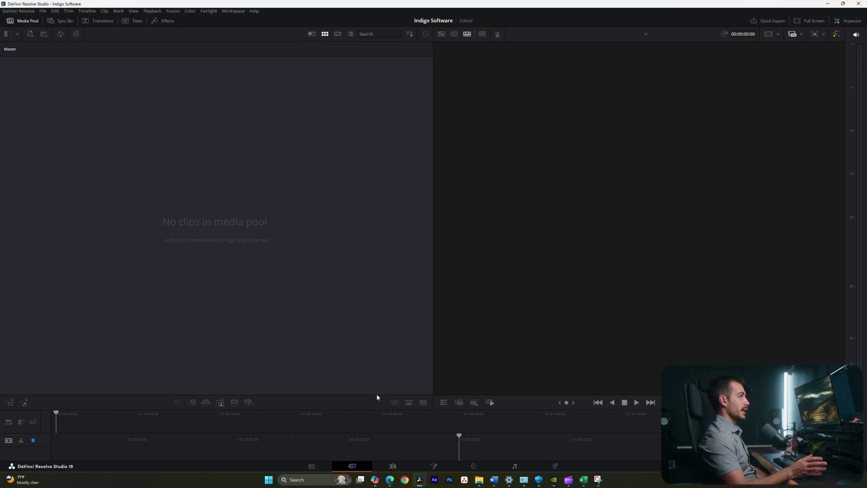
click(393, 465)
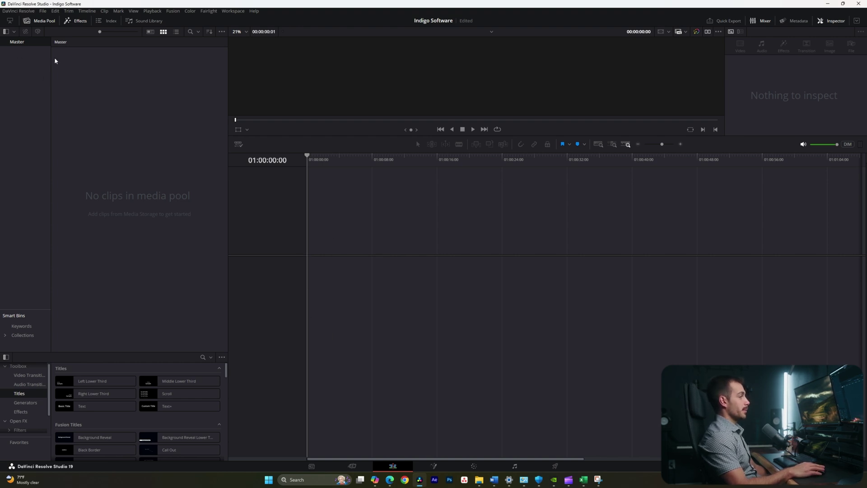
scroll(129, 411, down, 3)
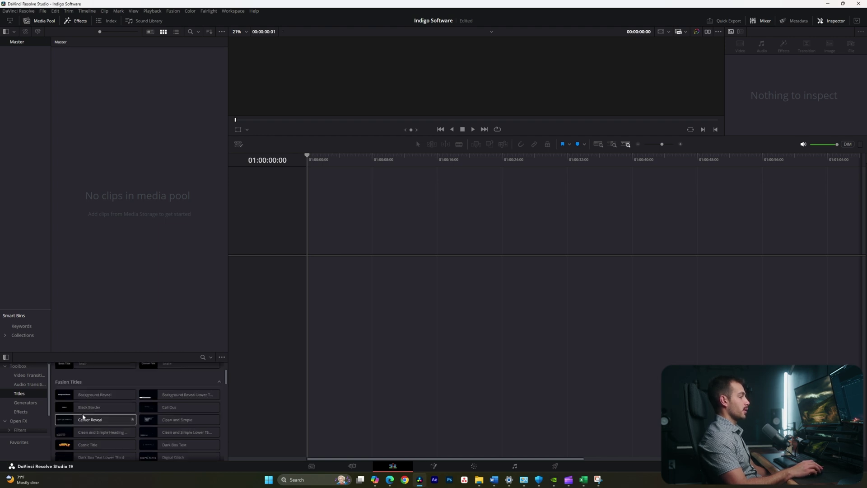
scroll(25, 423, up, 1)
scroll(24, 420, up, 2)
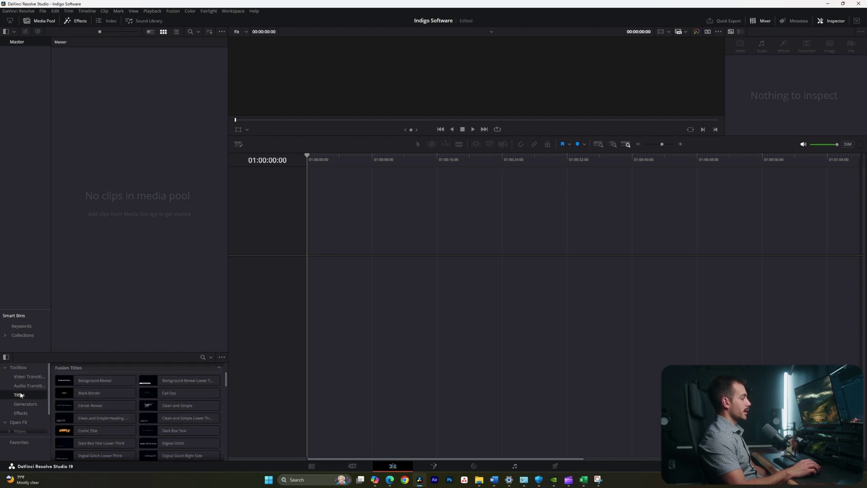
- Browse the video and audio Cross Fade transitions, toggle Mixer and Inspector, then go to Fusion
click(31, 376)
click(34, 387)
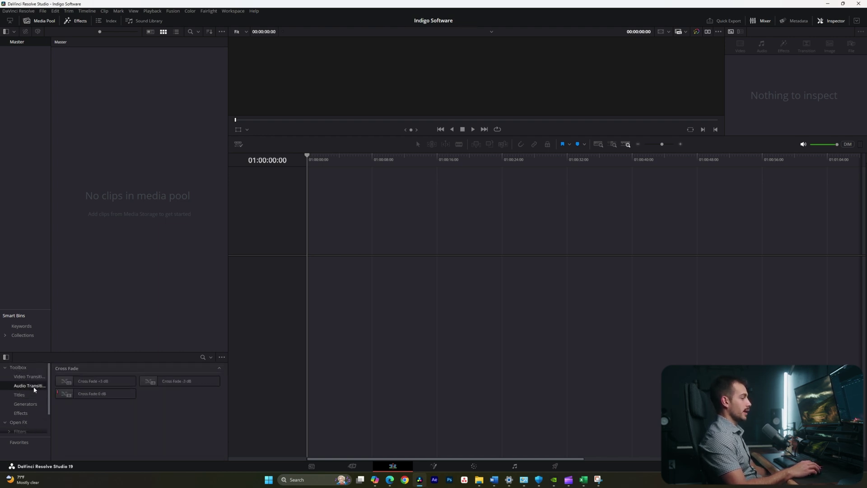
click(769, 20)
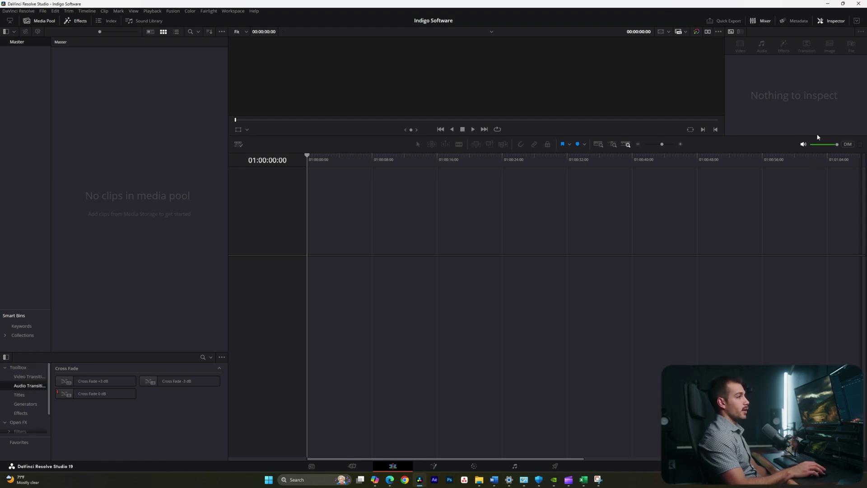
click(833, 21)
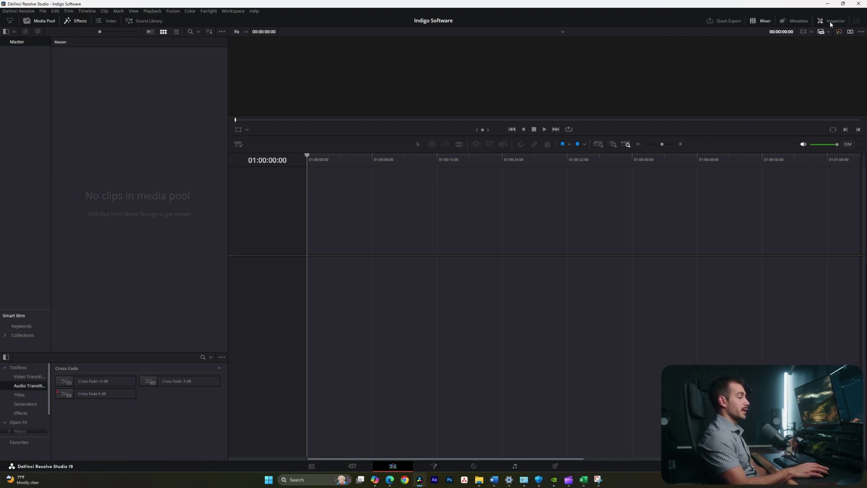
click(837, 22)
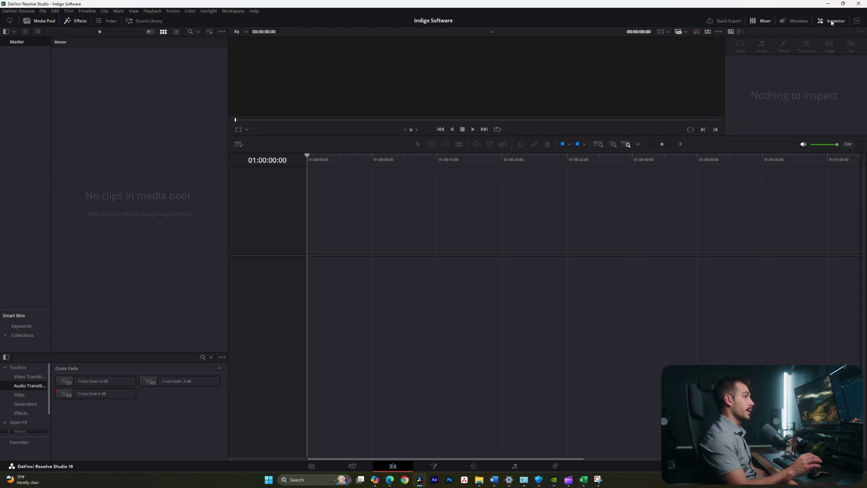
click(437, 466)
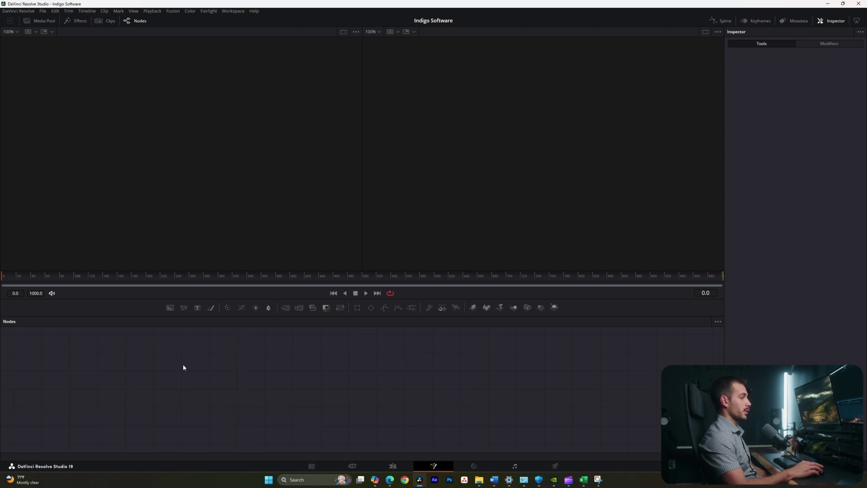
- Visit the Color, Fairlight and Media pages before returning to the Edit page
click(473, 465)
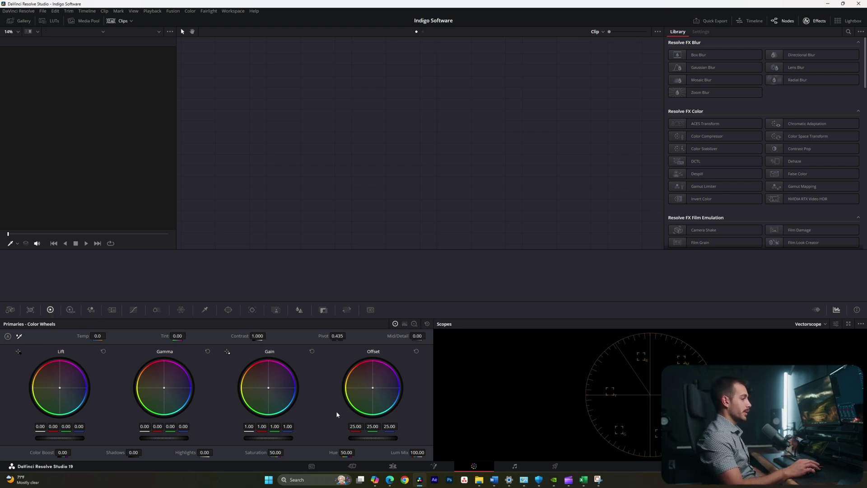
click(505, 467)
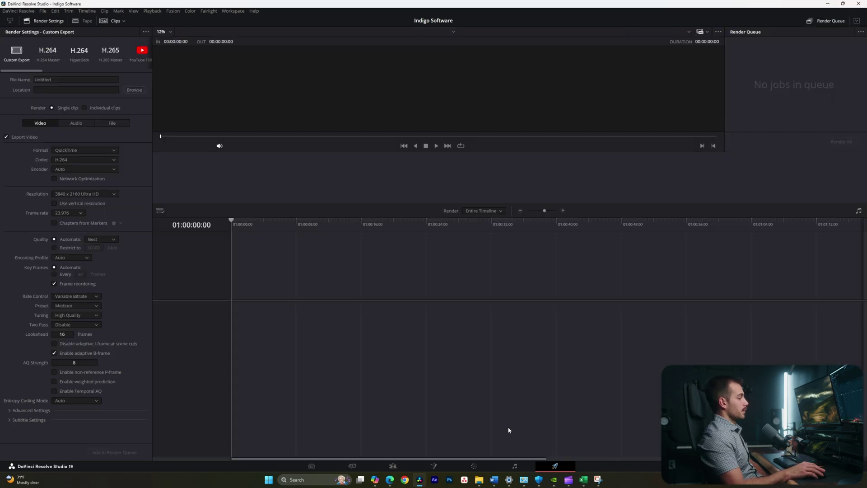
click(314, 466)
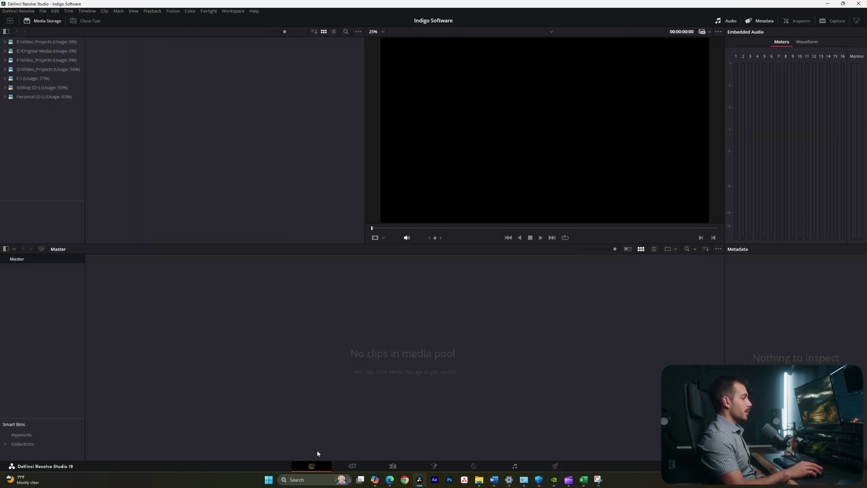
click(399, 469)
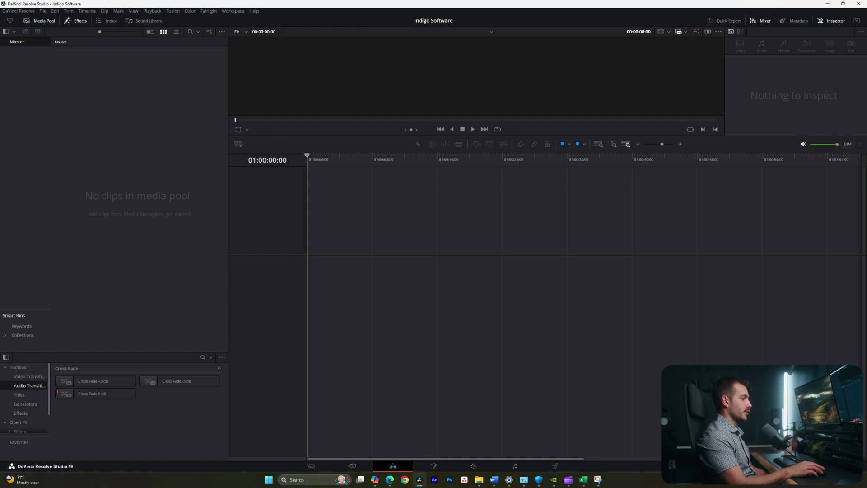
- Look through the Project Settings pages: Image Scaling, Color Management, Camera RAW, Capture, Subtitles, Path Mapping
key(shift+9)
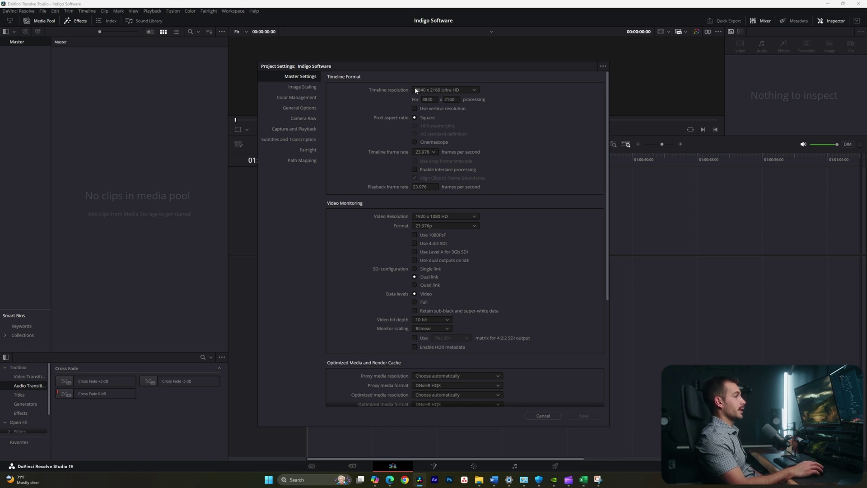
click(309, 90)
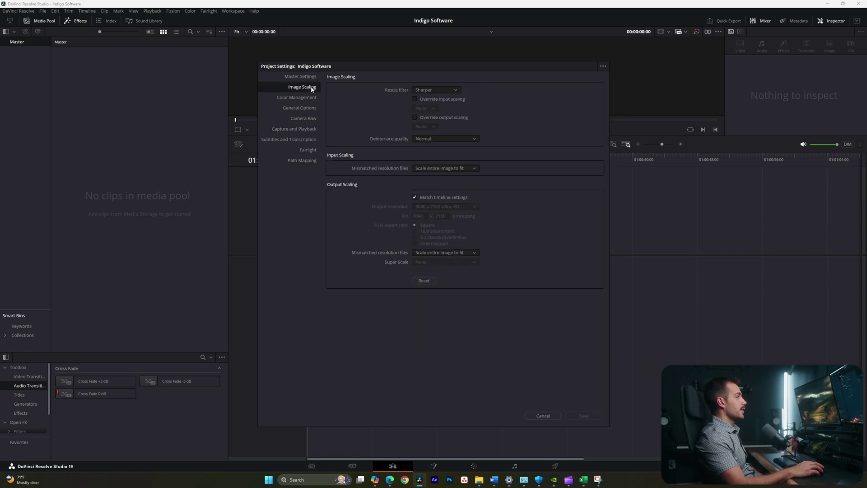
click(305, 98)
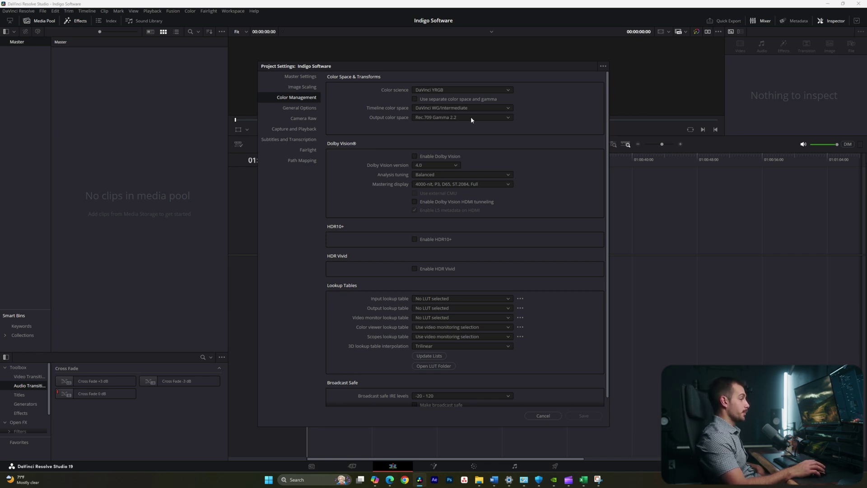
click(301, 108)
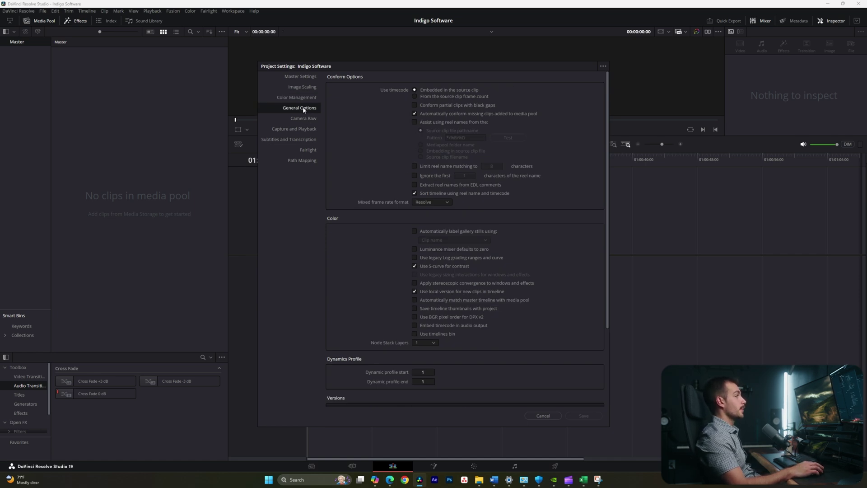
click(303, 118)
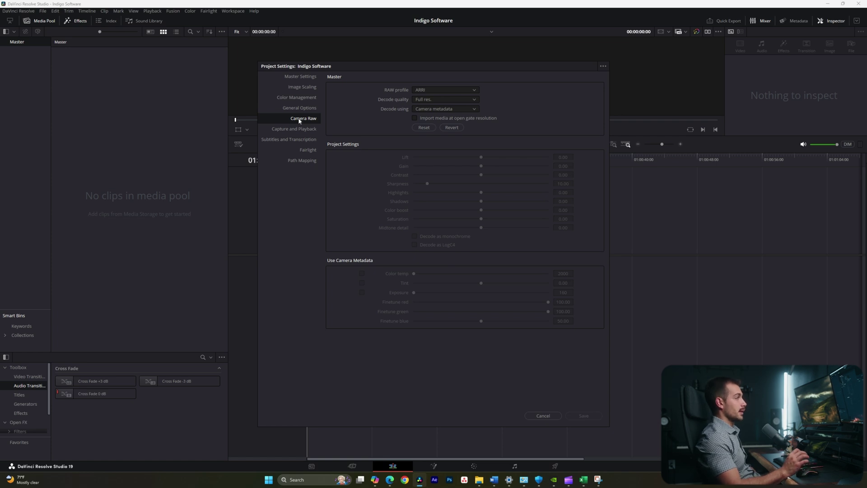
click(433, 89)
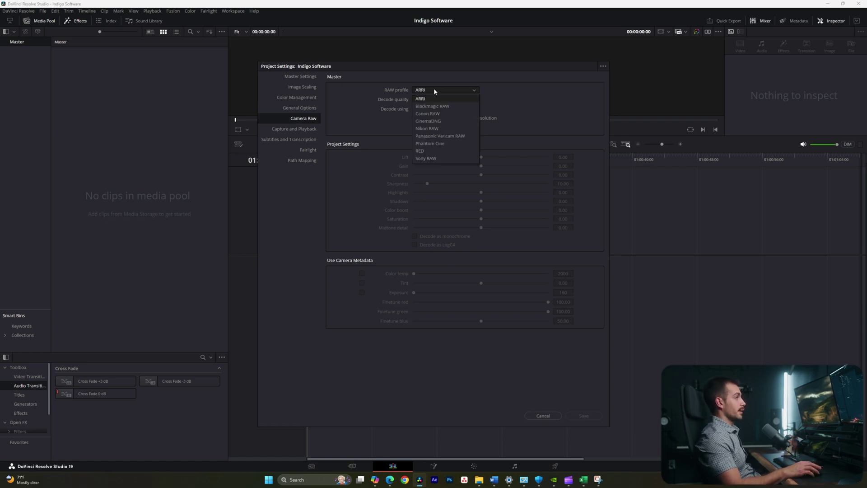
click(312, 129)
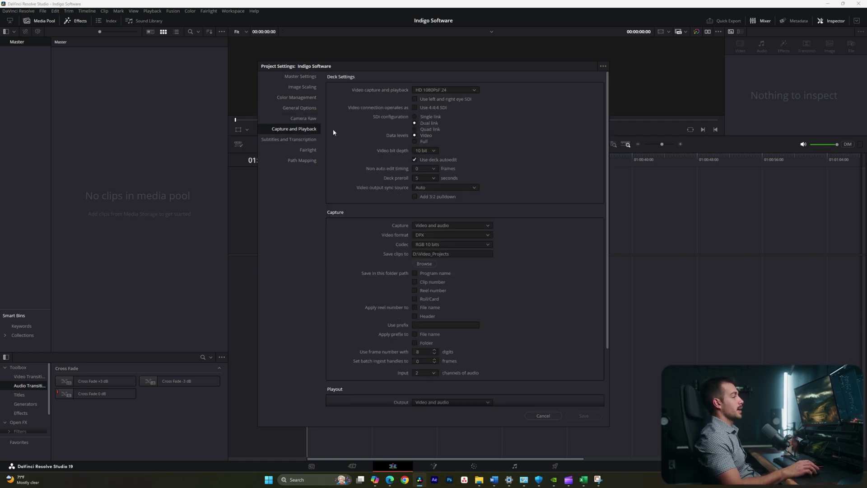
click(309, 139)
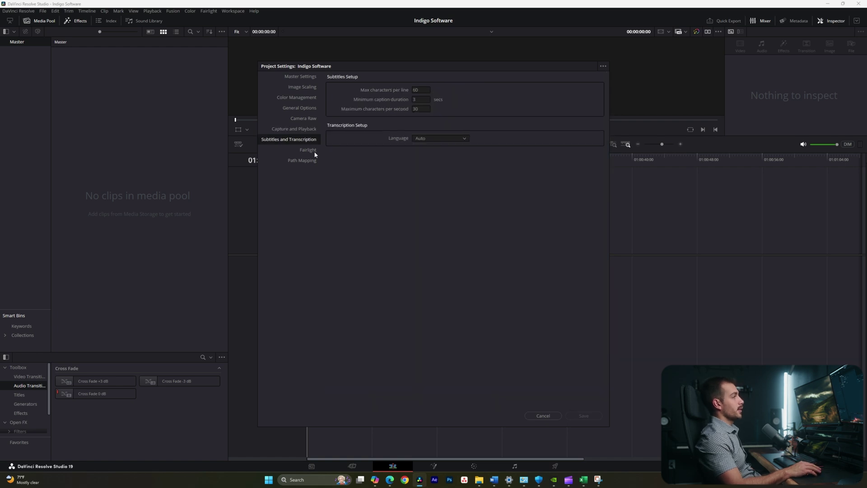
click(310, 151)
click(307, 162)
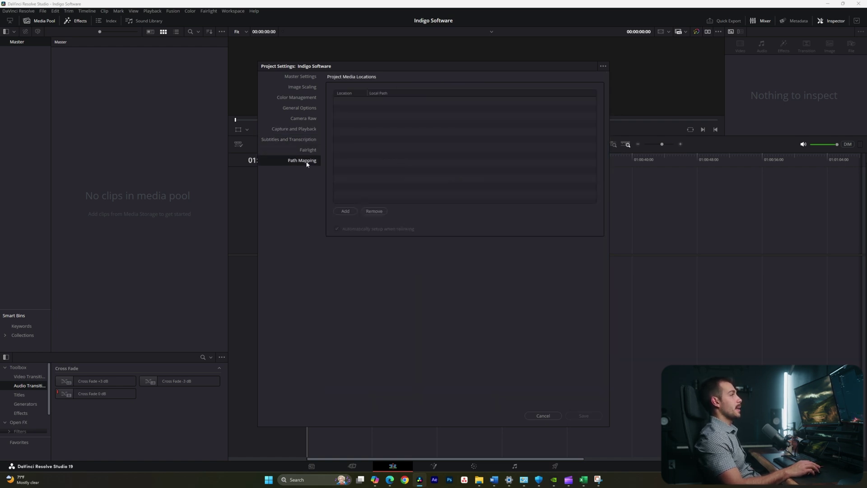
- In Master Settings, browse for the proxy generation location folder
click(307, 75)
scroll(437, 218, down, 6)
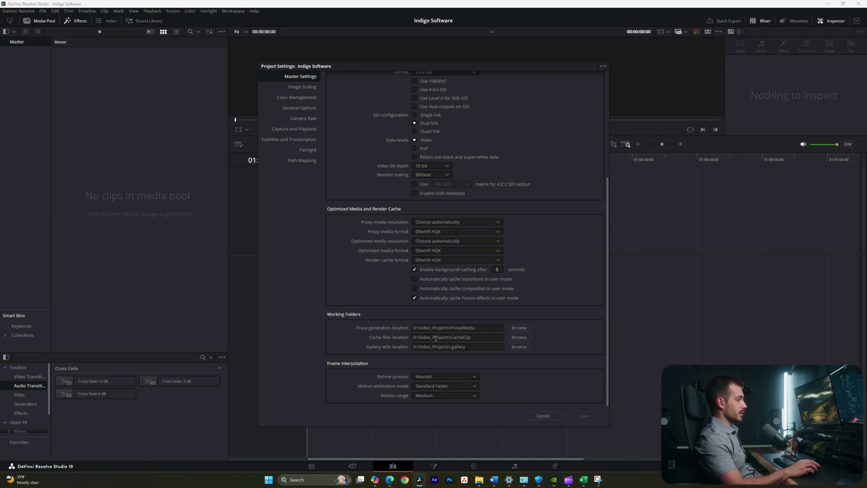
click(519, 327)
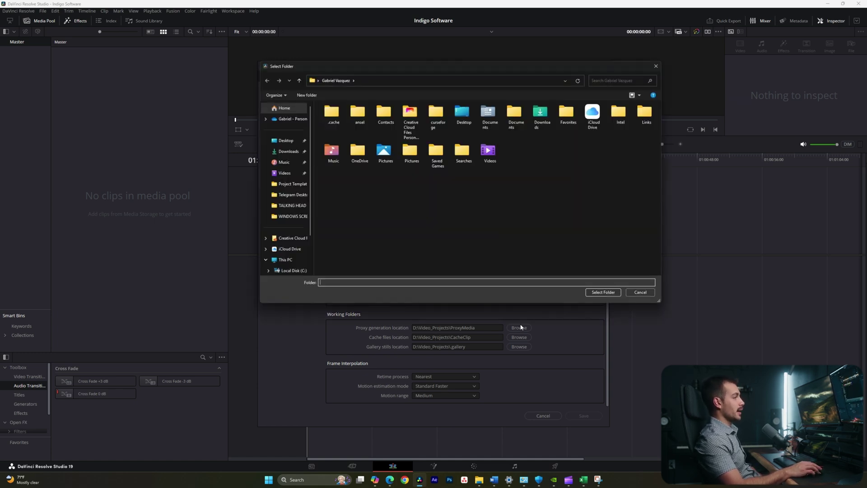
- Locate Editing (D:) > Video_Projects in the folder picker, then cancel without changes
scroll(294, 235, down, 2)
click(285, 214)
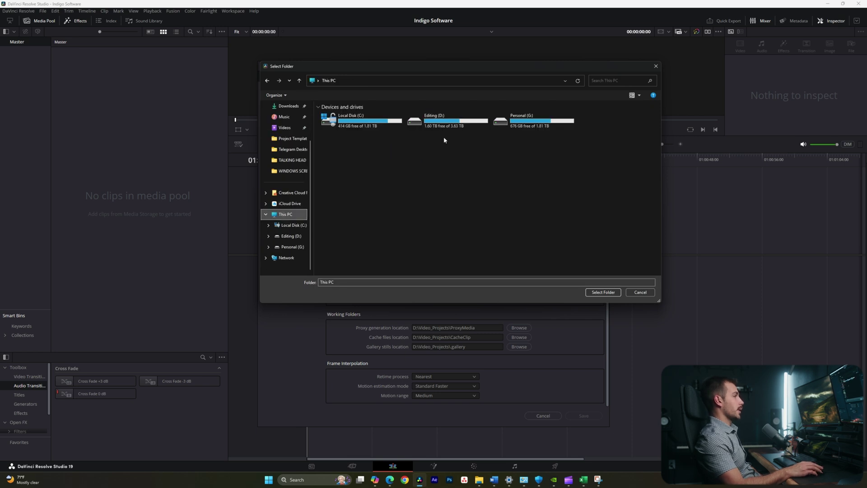
double_click(445, 118)
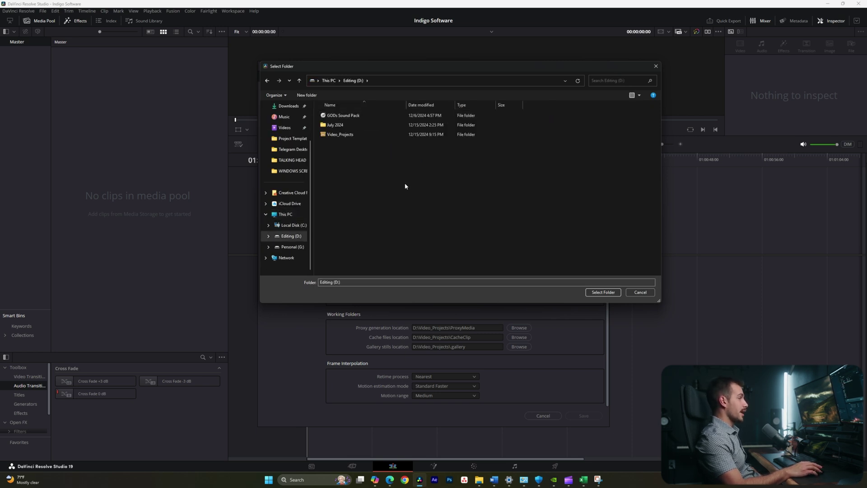
click(286, 215)
double_click(442, 121)
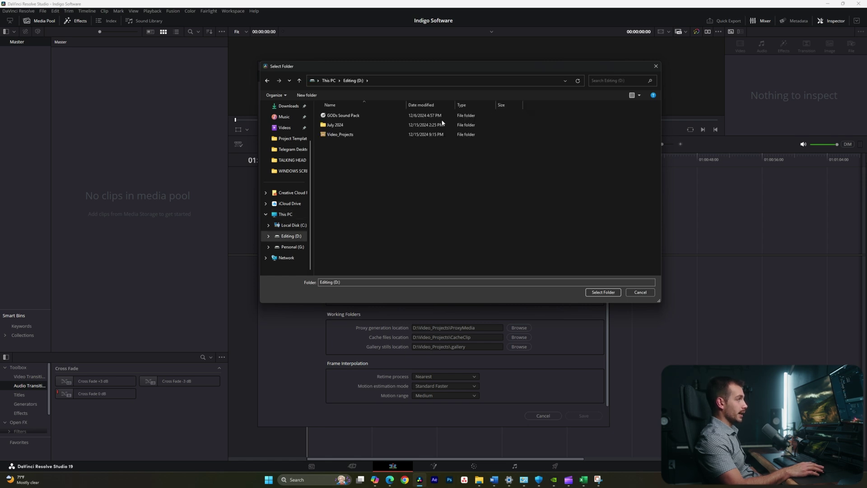
click(337, 134)
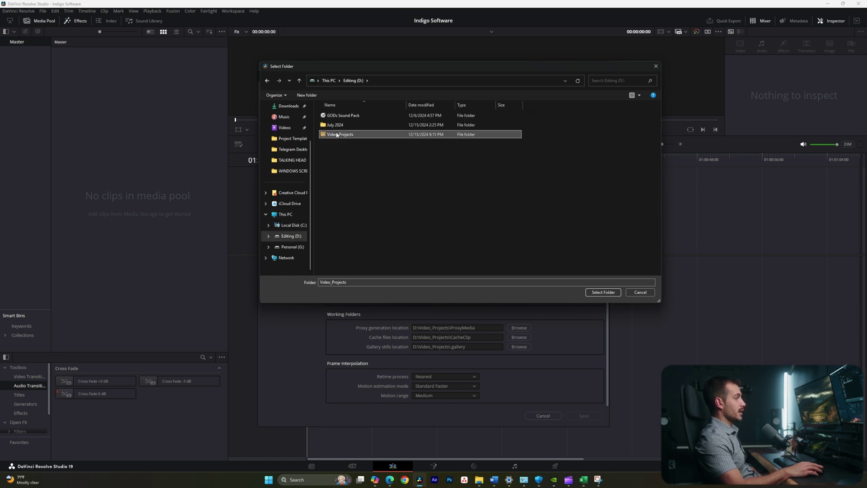
click(640, 293)
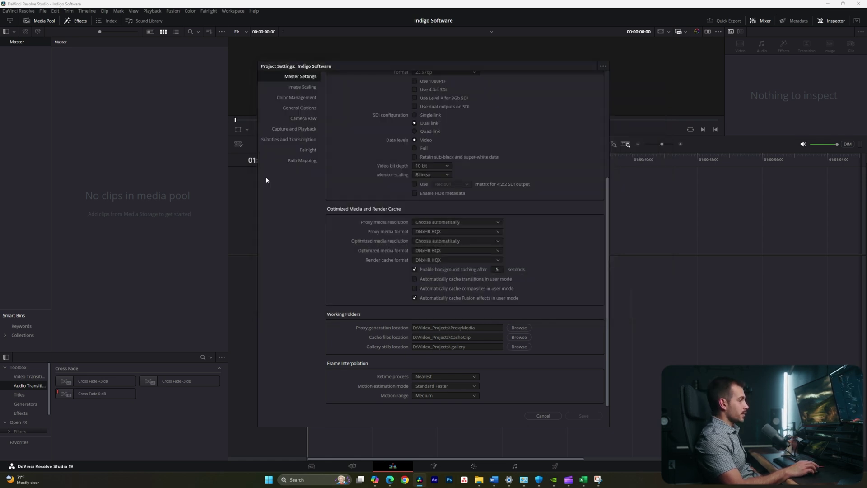
- Check the Capture and Playback 'Save clips to' folder, then close Project Settings unsaved
click(300, 119)
click(310, 130)
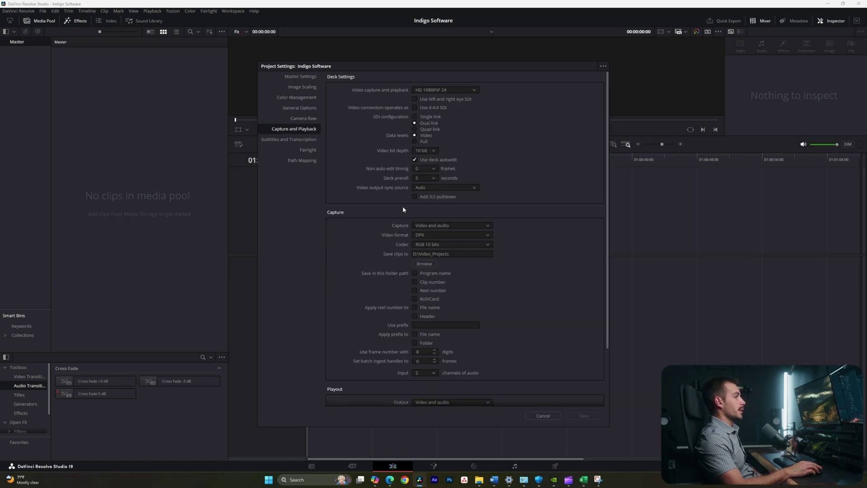
scroll(423, 253, down, 2)
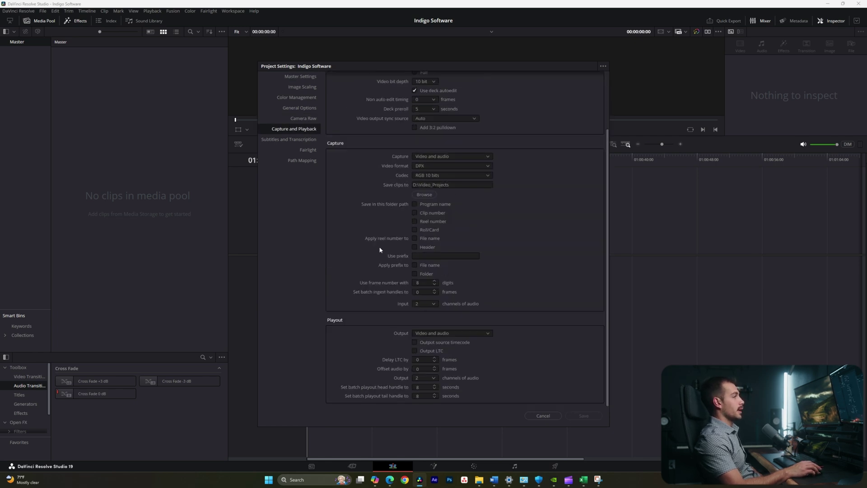
click(424, 194)
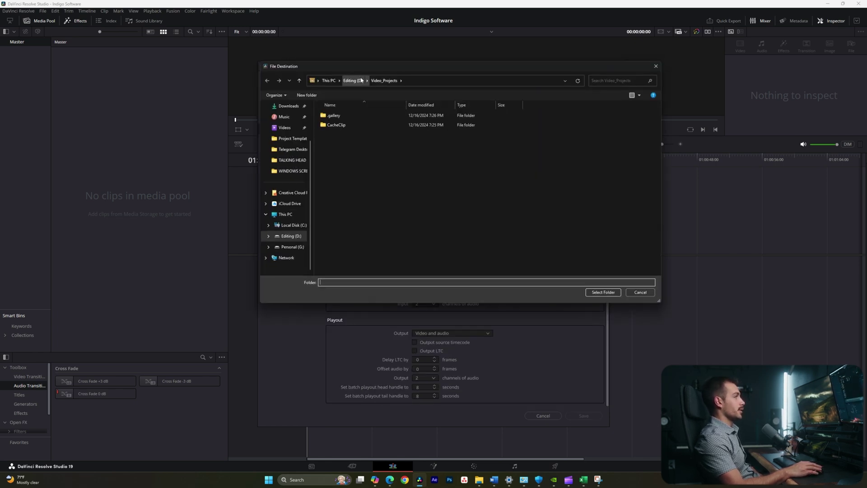
click(640, 292)
scroll(515, 403, up, 2)
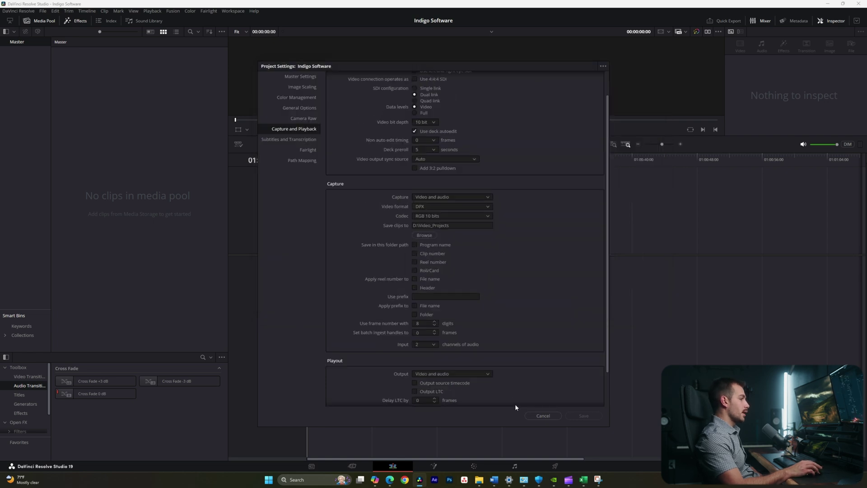
click(551, 416)
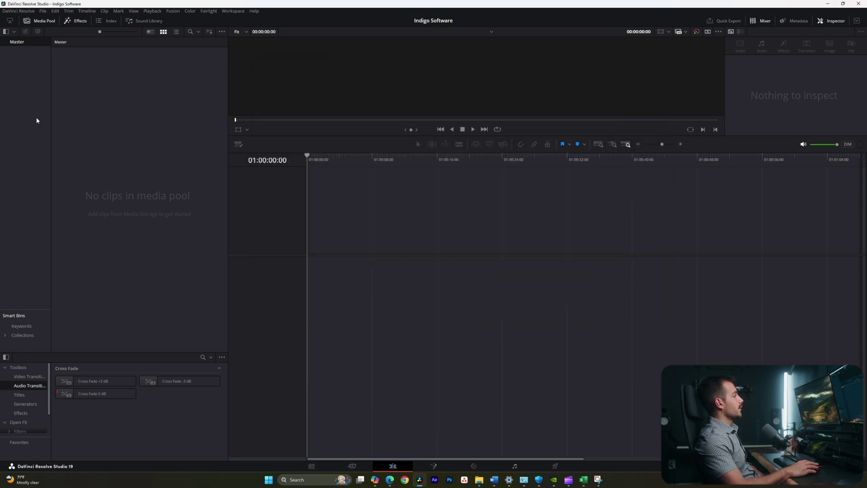
- Create FOOTAGE, MUSIC and LOGOS bins under Master
right_click(21, 41)
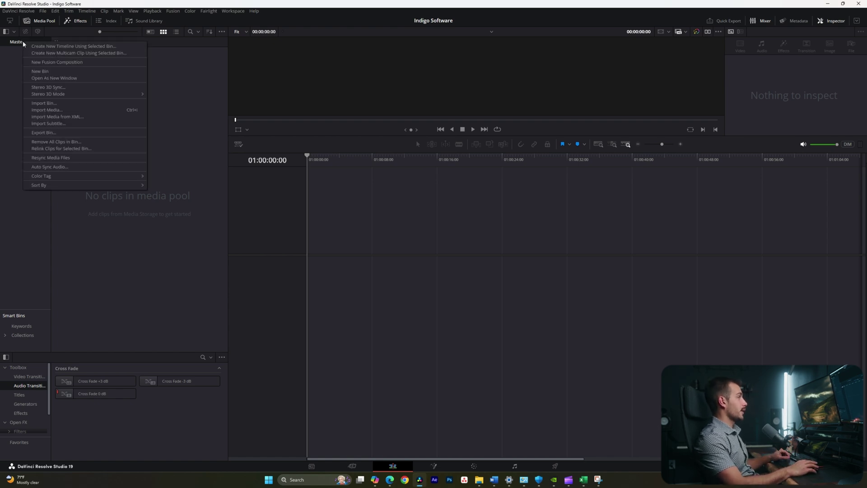
click(56, 75)
text(FOOTAGE)
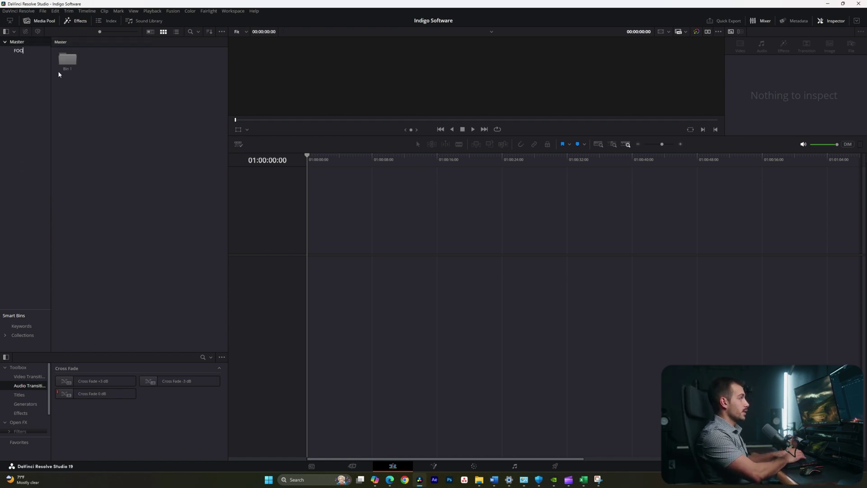
key(Return)
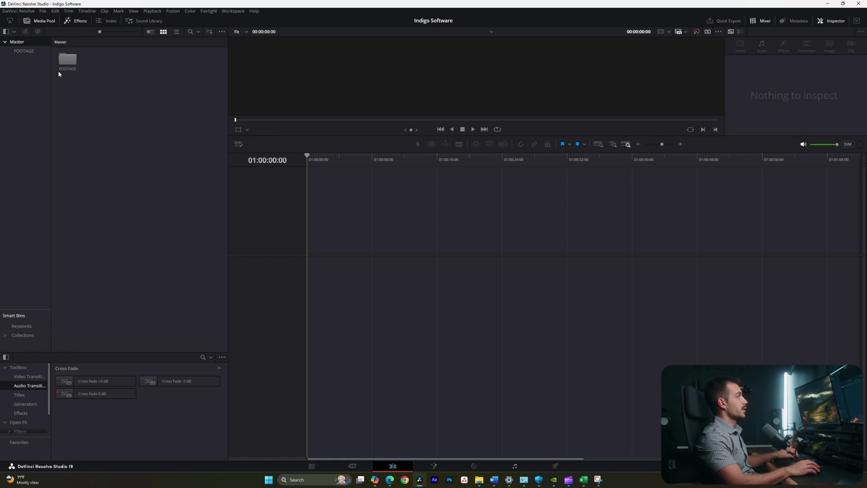
right_click(18, 42)
click(39, 72)
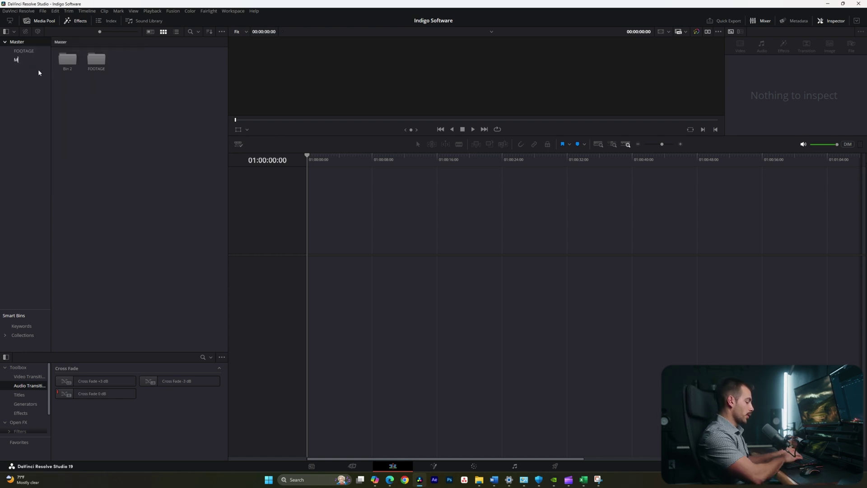
text(MUSIC)
key(Return)
key(ctrl+shift+n)
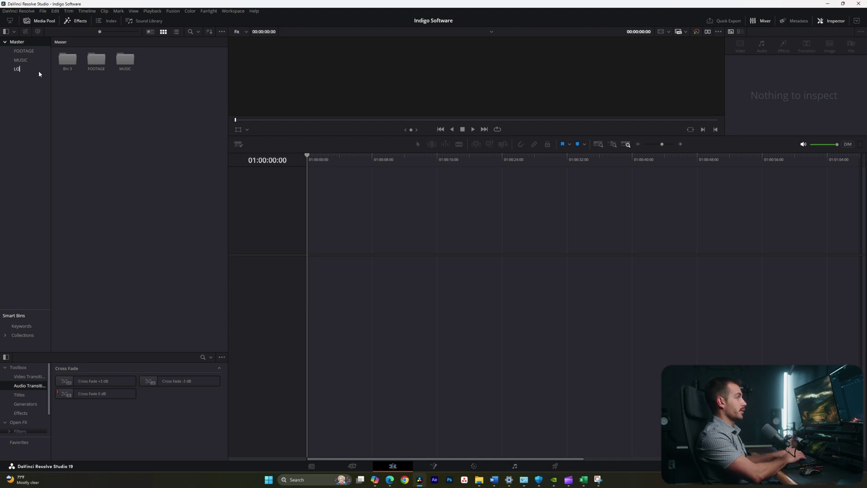
- Create an FX3 bin inside FOOTAGE and open it
click(26, 50)
right_click(26, 50)
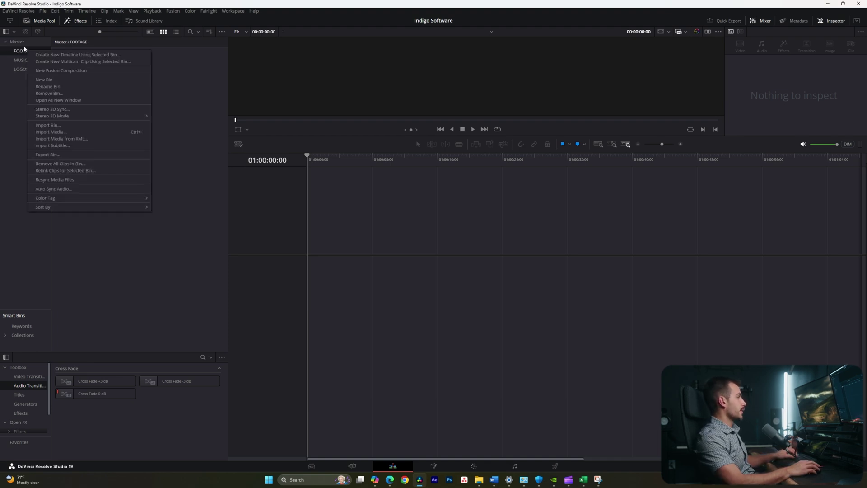
click(45, 80)
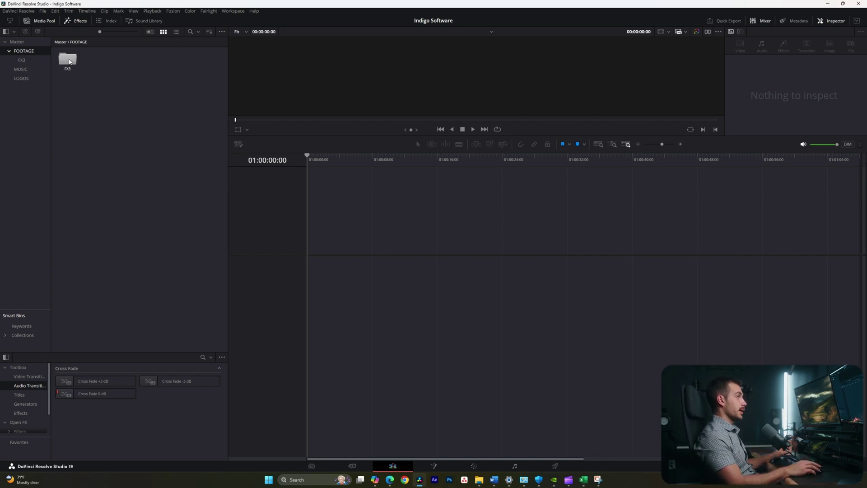
double_click(69, 62)
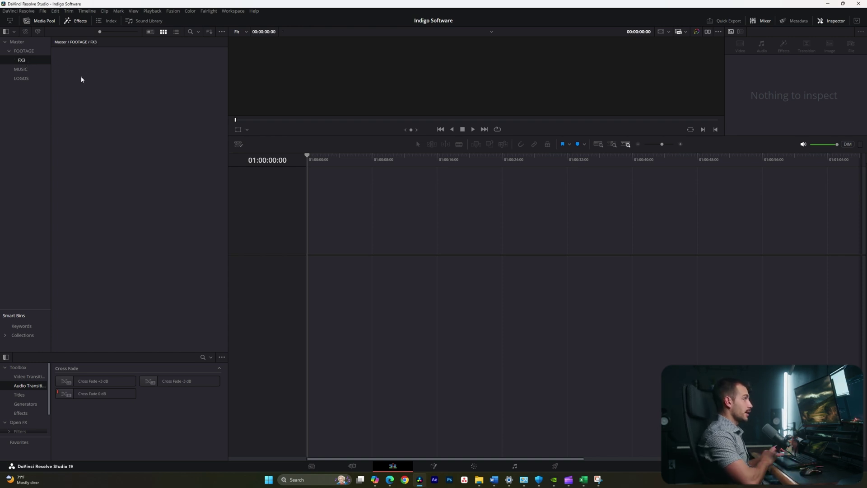
key(ctrl+i)
- Place C8953.MP4 from the July 2024 folder on a new timeline, nudge it, and save
click(123, 28)
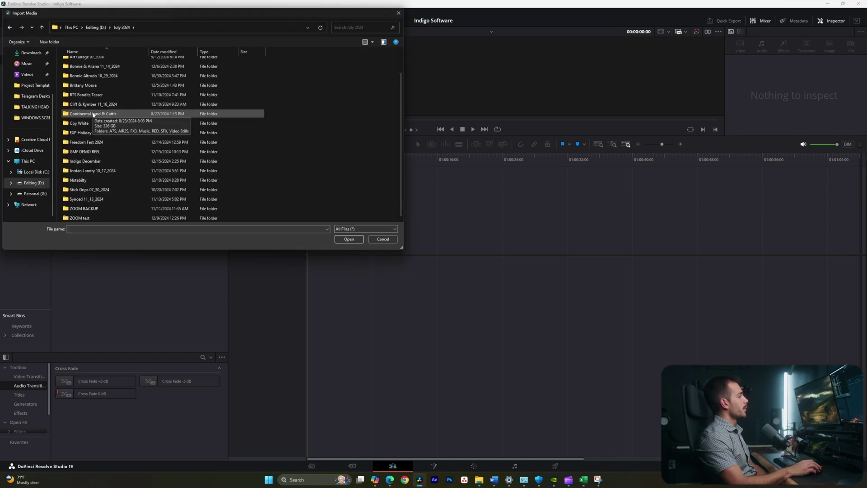
scroll(94, 115, up, 1)
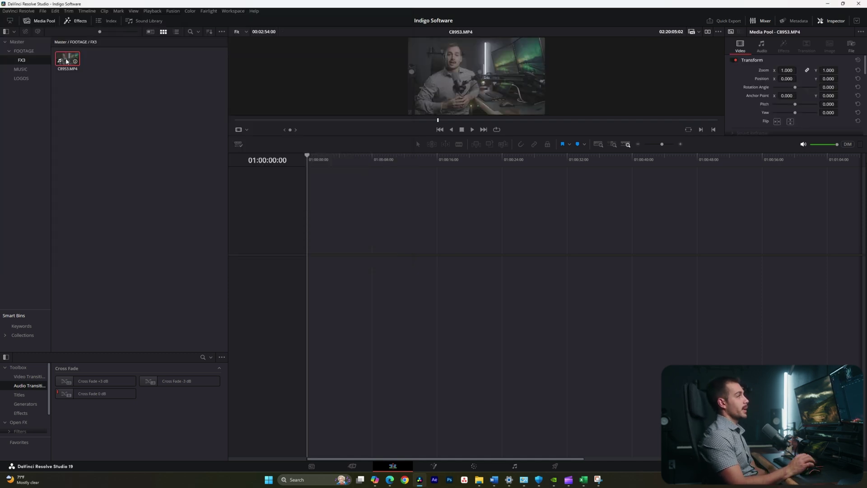
drag(67, 62, 339, 294)
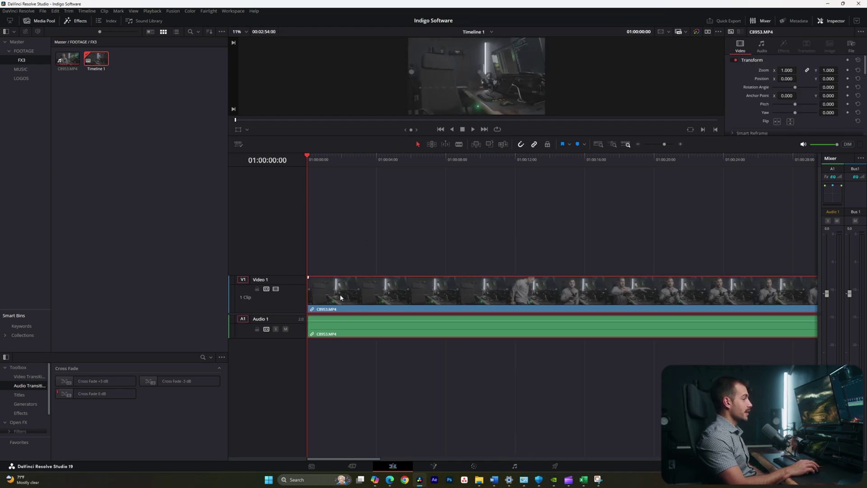
drag(353, 312, 360, 311)
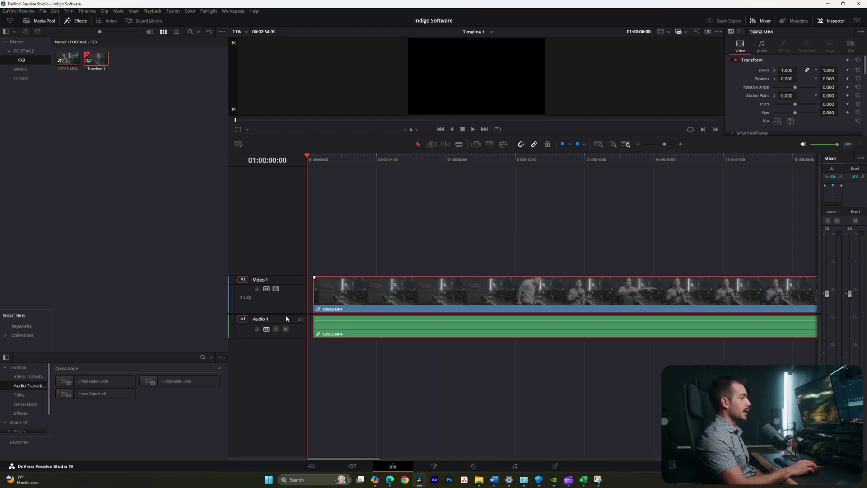
scroll(286, 316, up, 3)
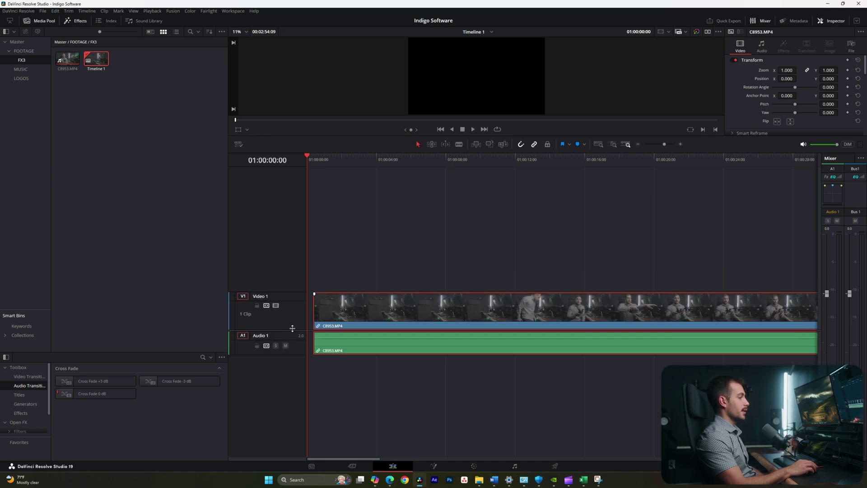
click(349, 224)
drag(360, 296, 380, 298)
key(ctrl+shift+a)
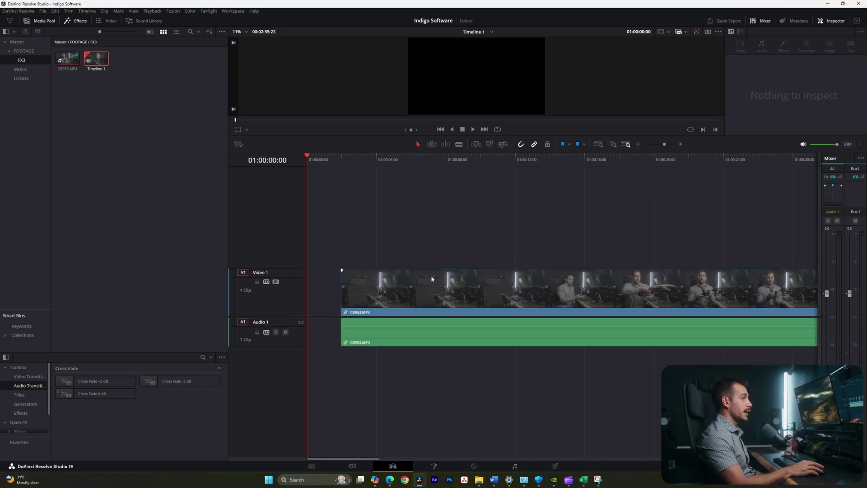
key(ctrl+s)
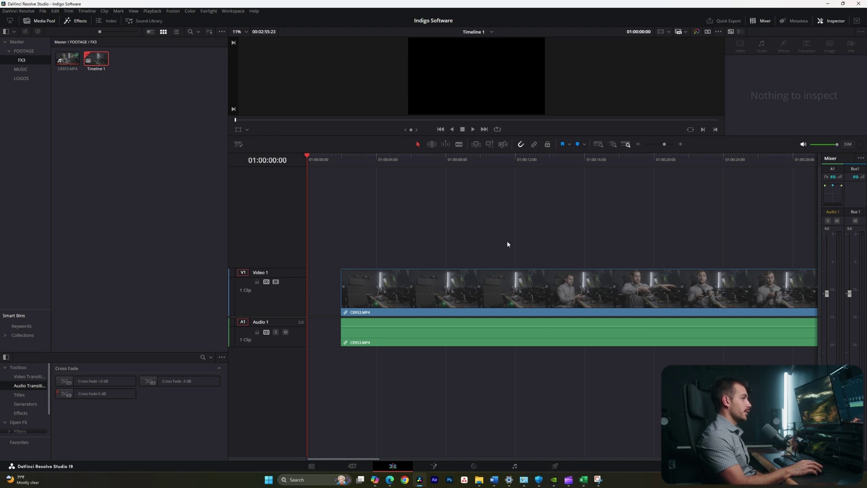
- Try sliding the video alone, undo it, and move the clip slightly later
drag(412, 298, 445, 300)
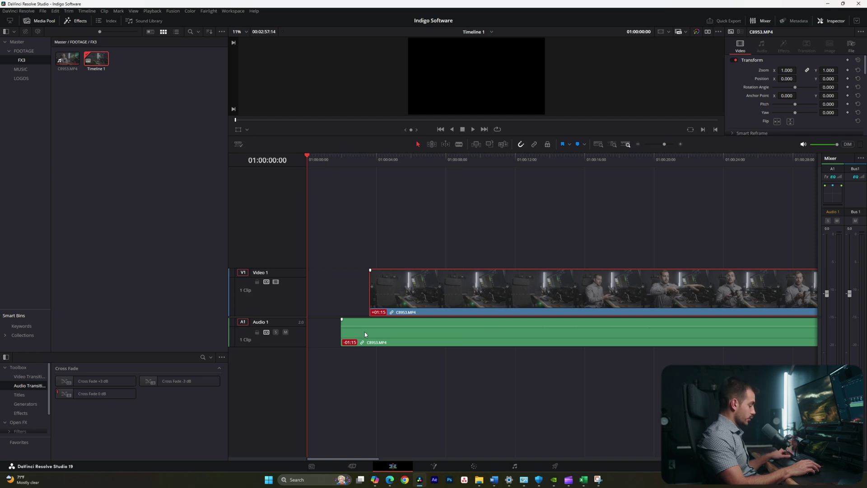
key(ctrl+z)
click(435, 243)
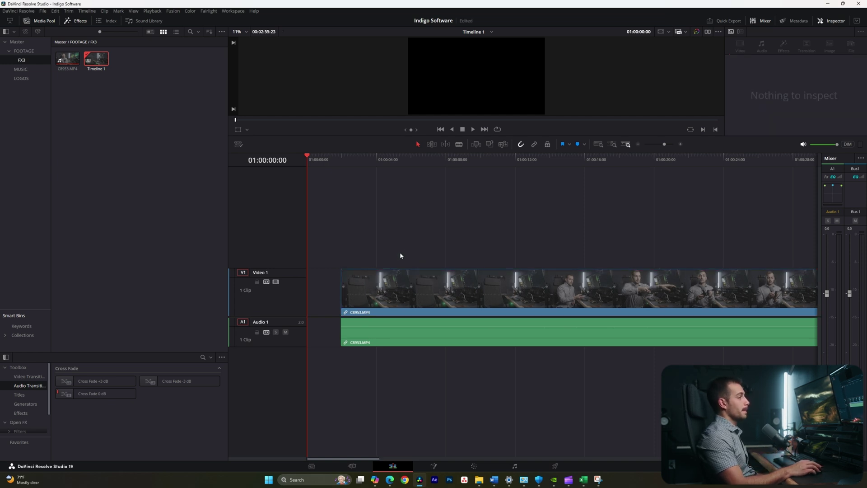
drag(454, 287, 481, 288)
click(494, 195)
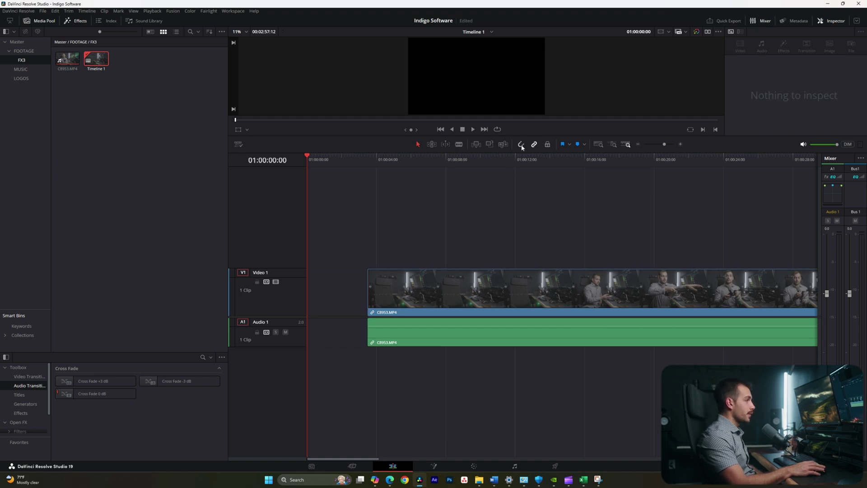
mouse_move(451, 298)
mouse_down()
mouse_move(438, 300)
mouse_move(462, 300)
mouse_up()
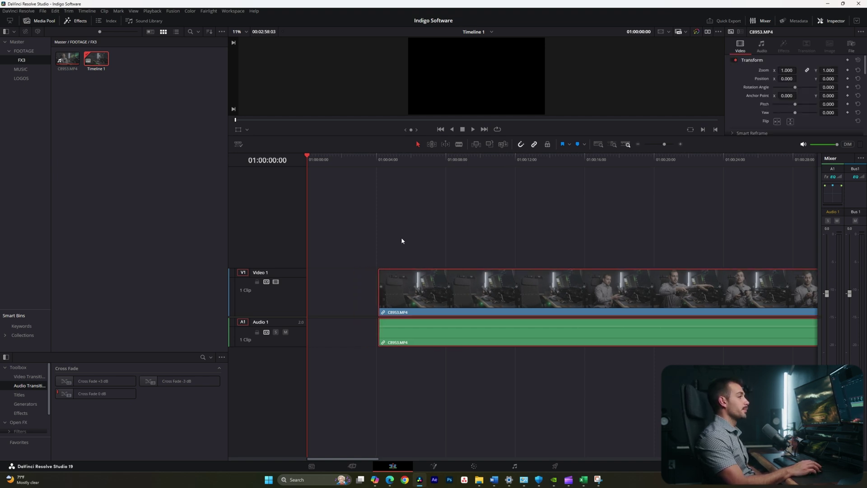
- Unlink video from audio, offset the audio, relink both, and move the clip to 01:00:00:00
right_click(417, 291)
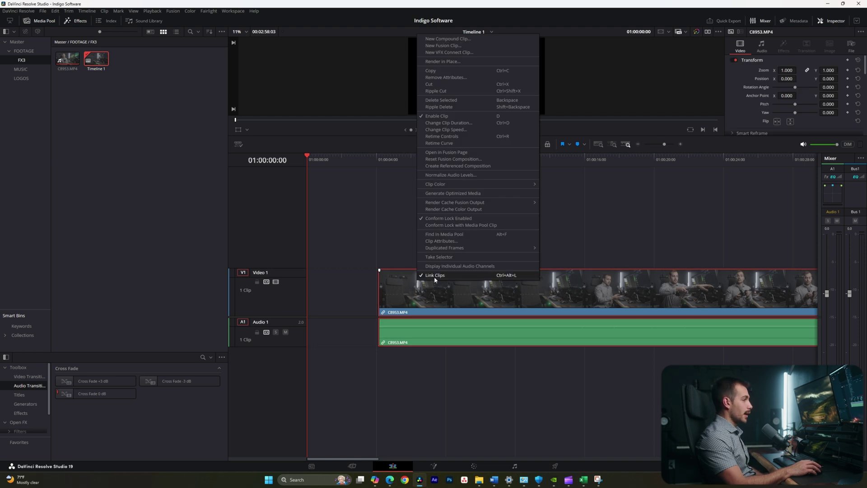
click(434, 276)
click(408, 251)
click(411, 340)
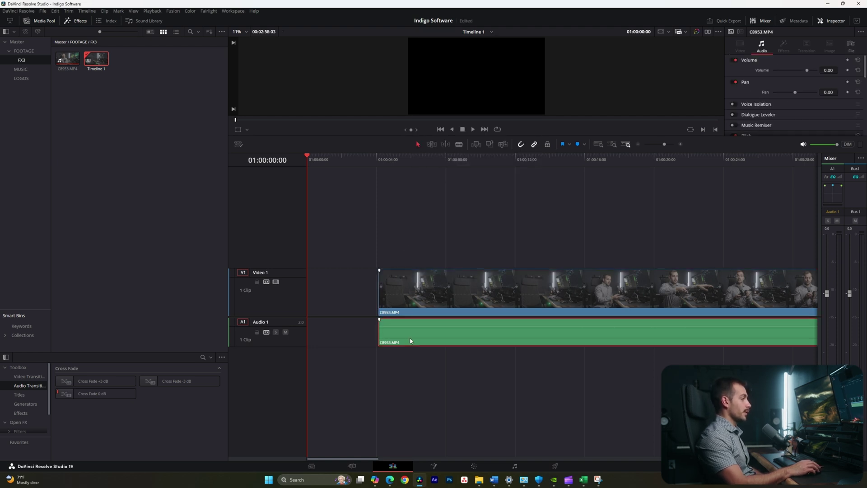
drag(410, 341, 432, 343)
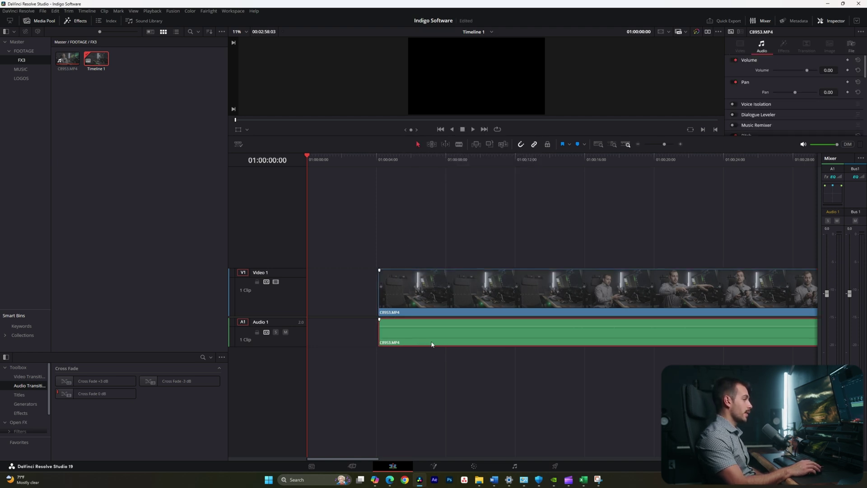
click(357, 294)
drag(384, 243, 417, 353)
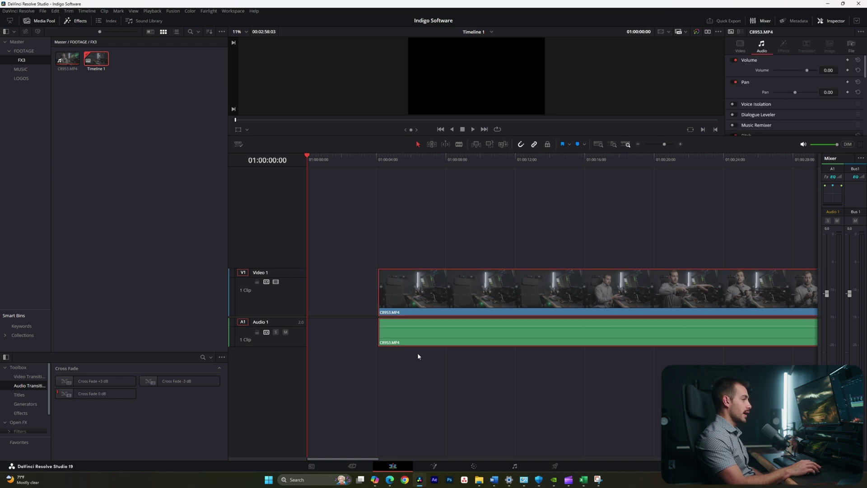
right_click(417, 338)
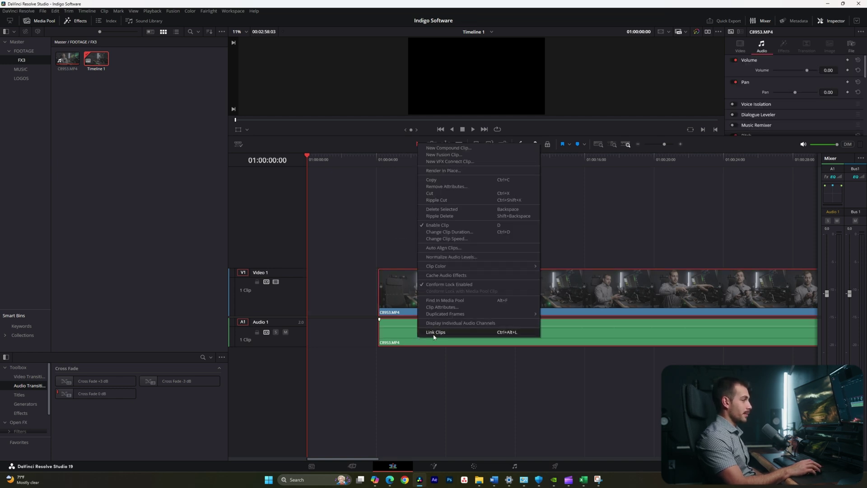
click(435, 332)
drag(418, 289, 346, 280)
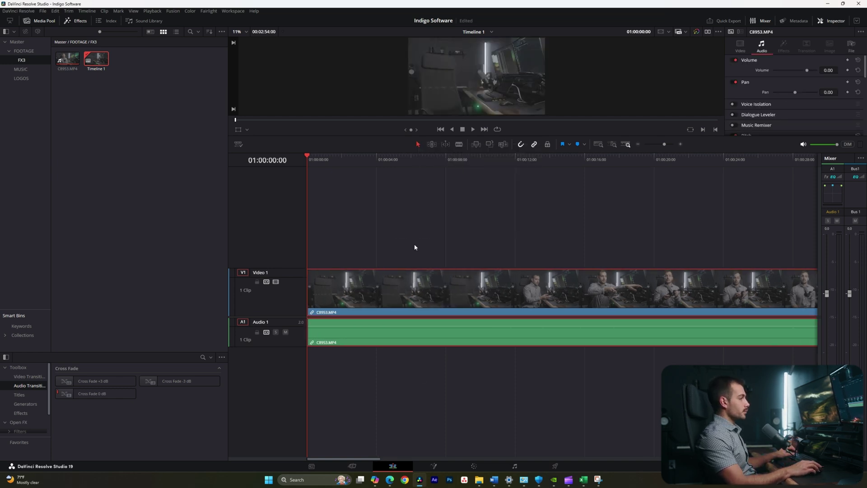
- Review the footage and blade-cut the clip at 01:00:40:23
click(423, 167)
drag(424, 166, 691, 243)
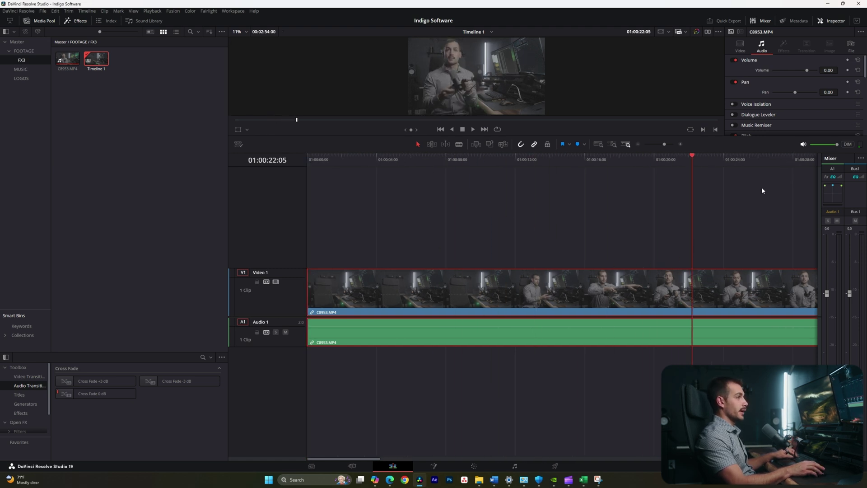
key(shift+z)
click(459, 220)
key(b)
click(466, 298)
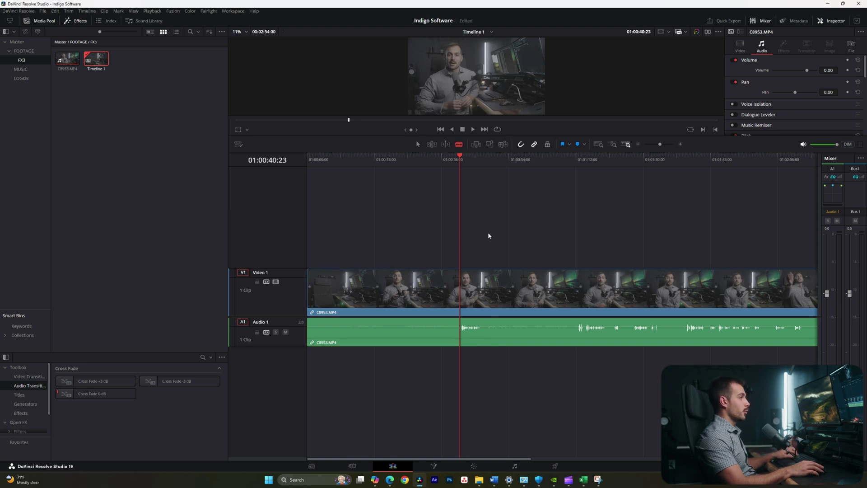
click(467, 284)
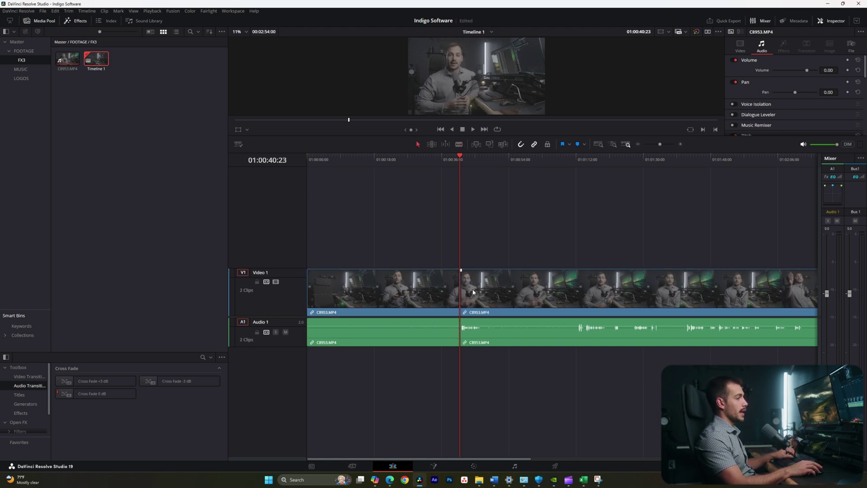
- Delete the part before the cut and close the gap so the clip starts at zero
key(a)
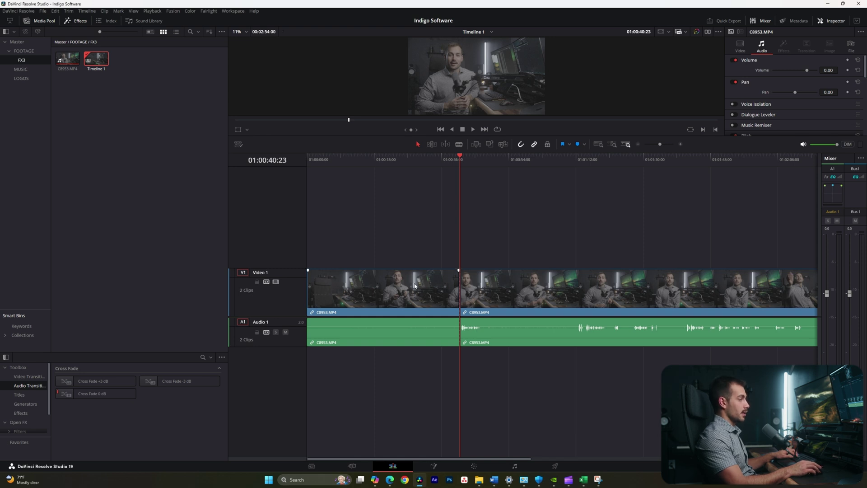
click(401, 295)
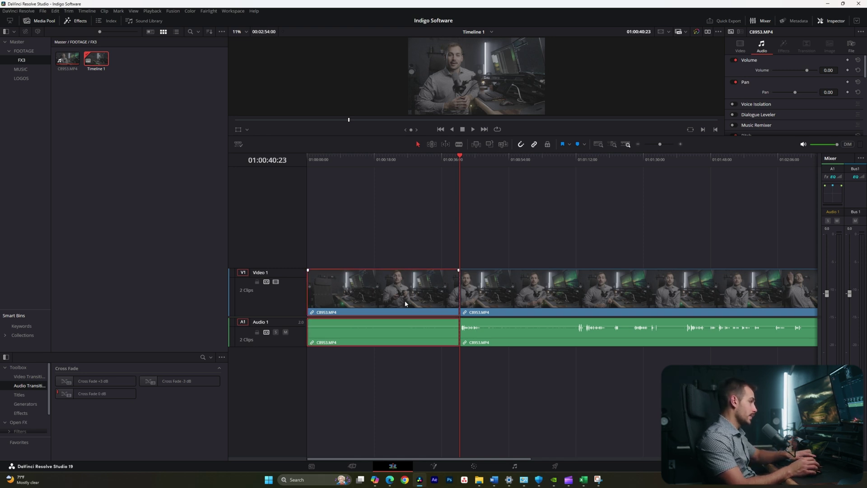
key(Delete)
click(404, 299)
key(Delete)
key(Home)
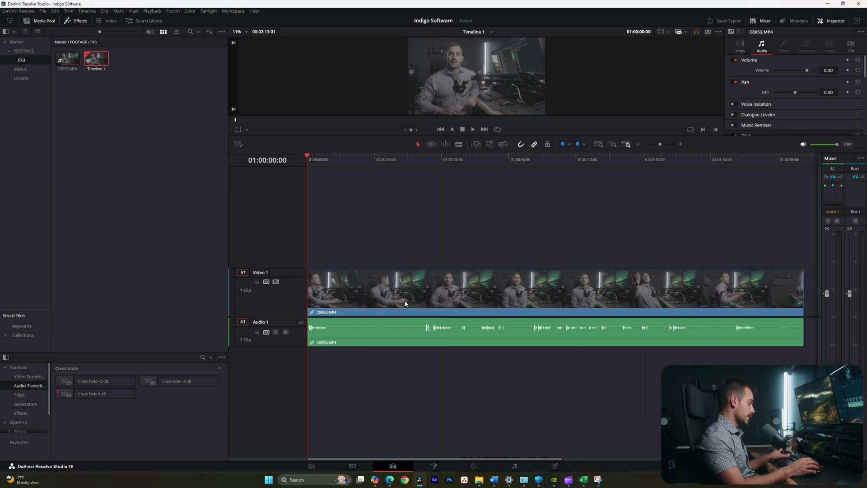
key(ctrl+z)
key(ctrl+z)
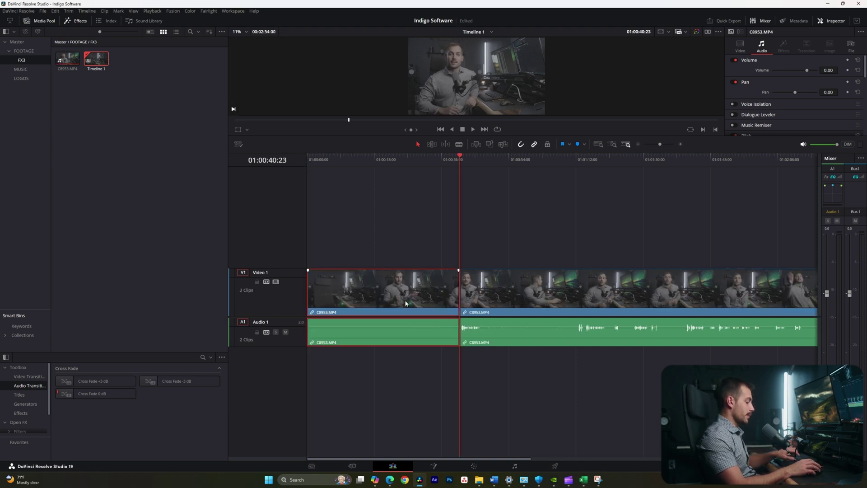
key(Delete)
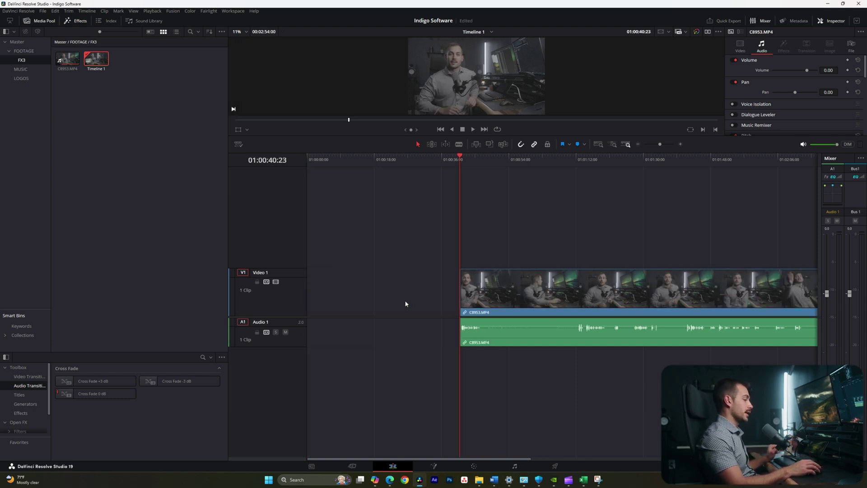
click(412, 303)
key(Delete)
- Blade-cut the clip at 01:00:05:21, about 01:00:31, 01:00:53 and 01:00:58
key(b)
click(328, 296)
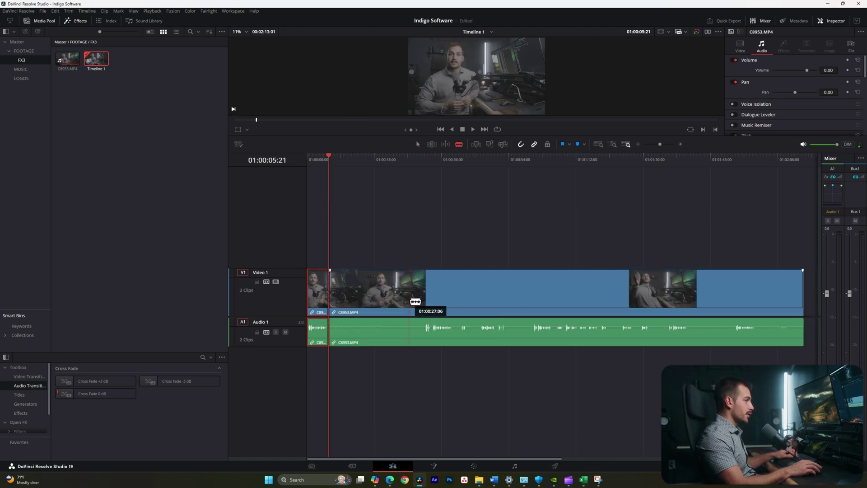
click(424, 296)
click(505, 296)
click(532, 294)
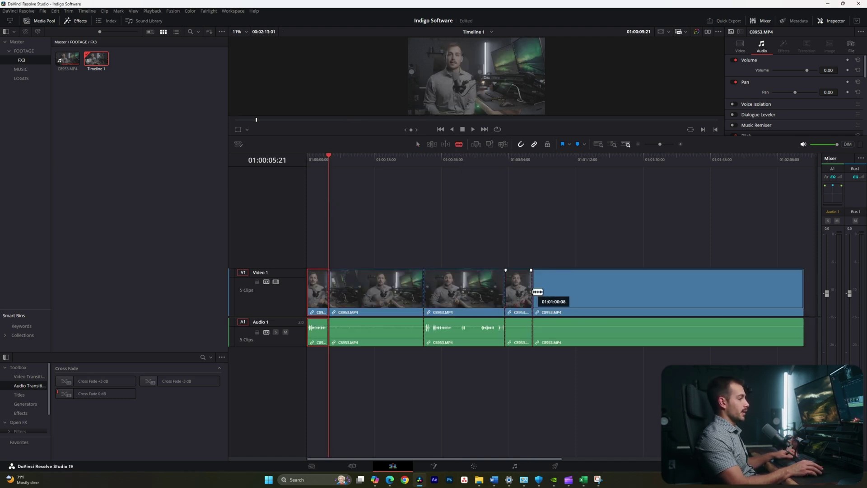
key(a)
- Ripple-delete the short piece and other unwanted pieces, leaving no gaps
click(523, 296)
key(BackSpace)
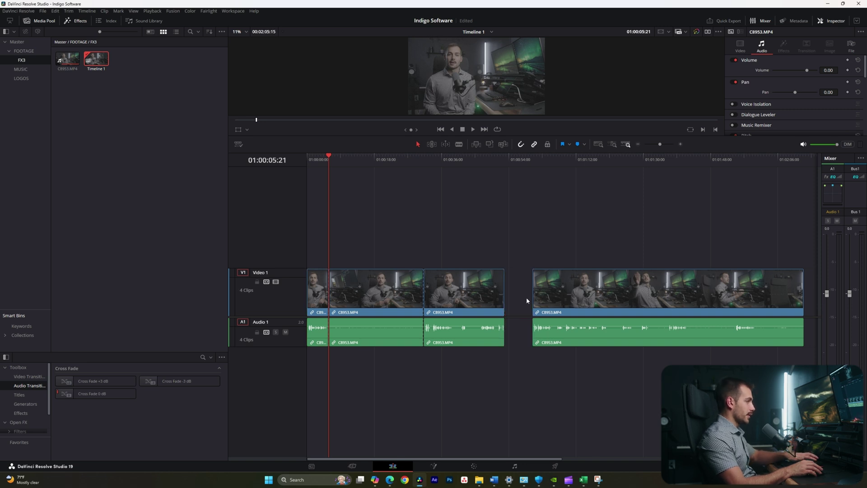
click(526, 297)
key(BackSpace)
click(366, 284)
key(BackSpace)
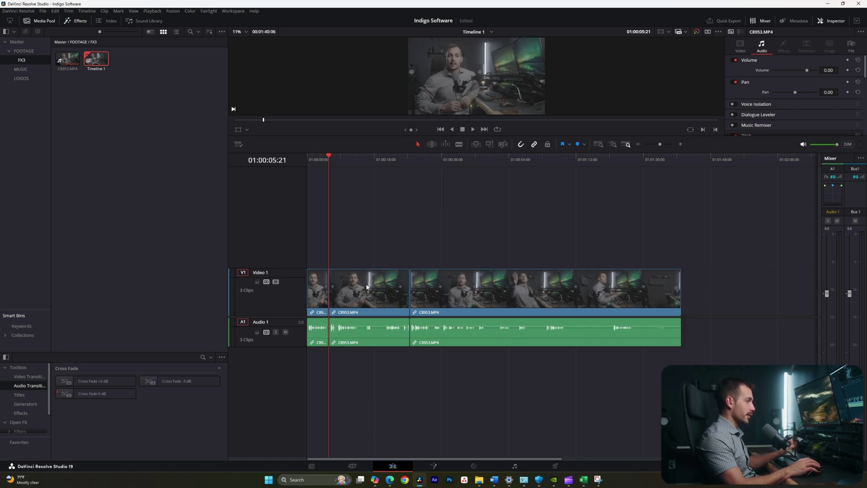
- Review the three remaining clips and select the last one
drag(368, 159, 486, 187)
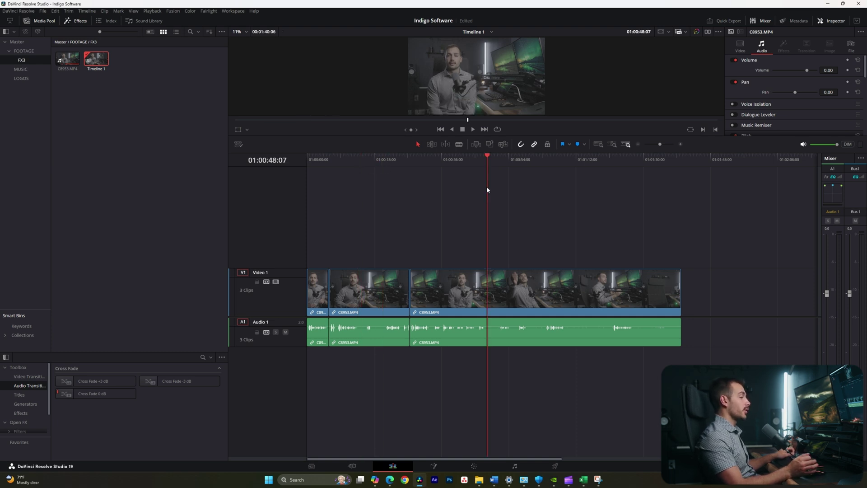
click(508, 296)
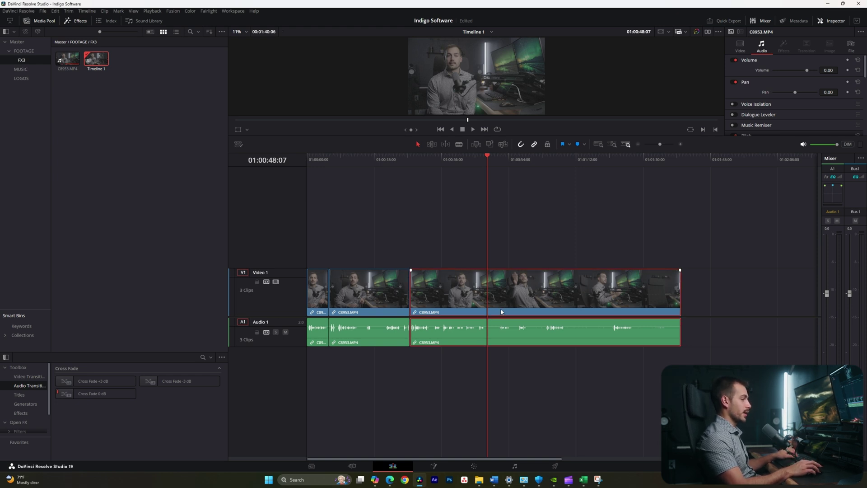
key(shift+6)
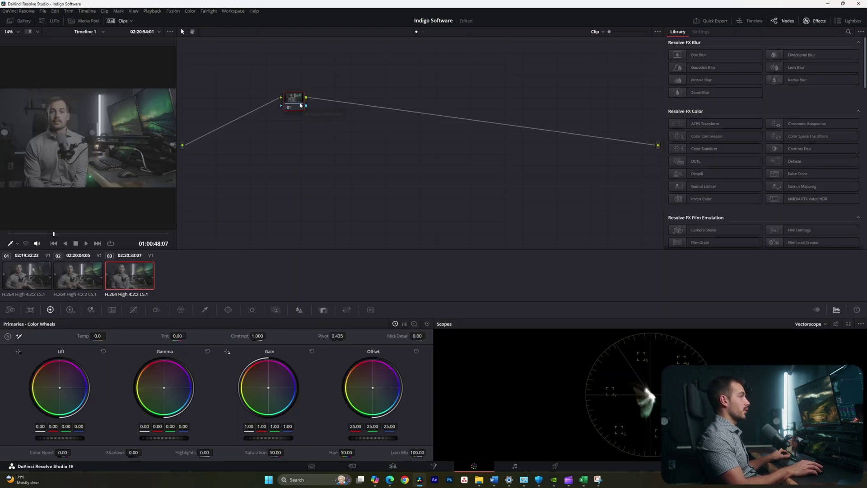
- Add a serial node after node 01 and label the nodes EXP and LUT
drag(300, 105, 270, 108)
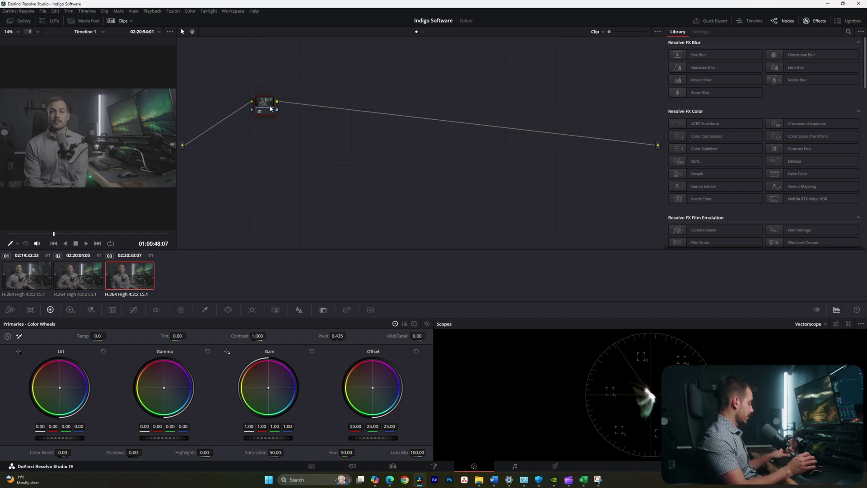
key(alt+s)
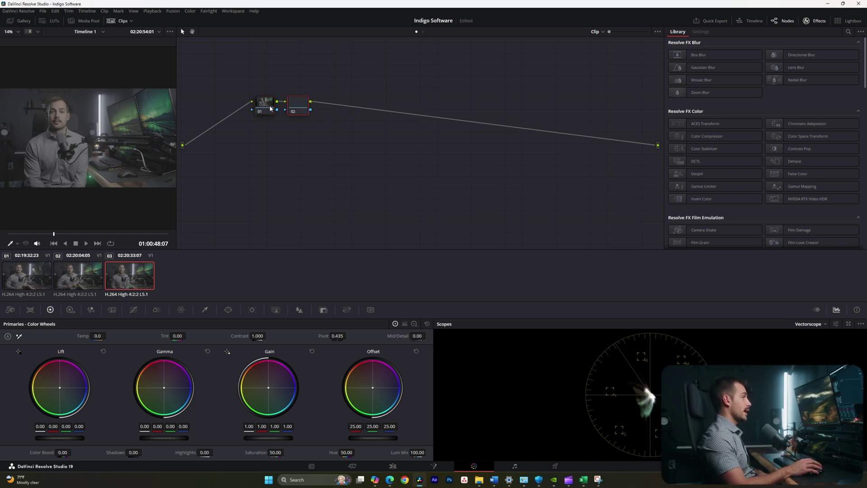
drag(302, 106, 312, 106)
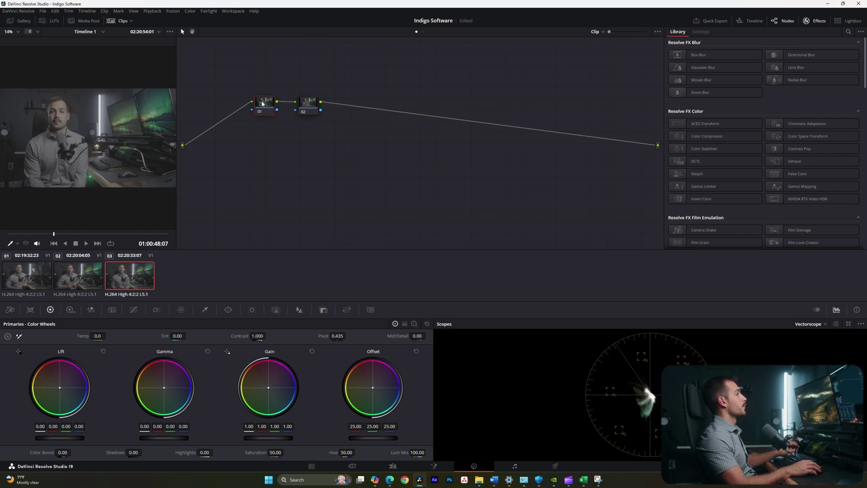
right_click(307, 104)
click(321, 115)
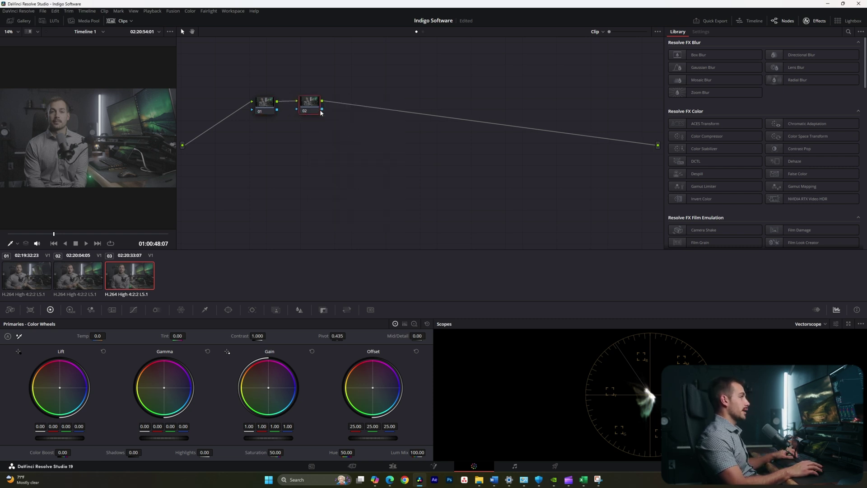
right_click(307, 104)
click(321, 115)
text(LUT)
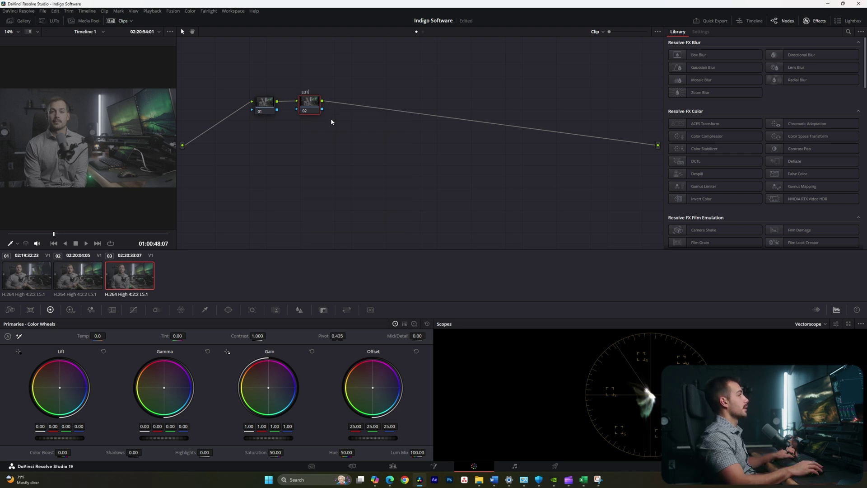
click(265, 105)
right_click(265, 110)
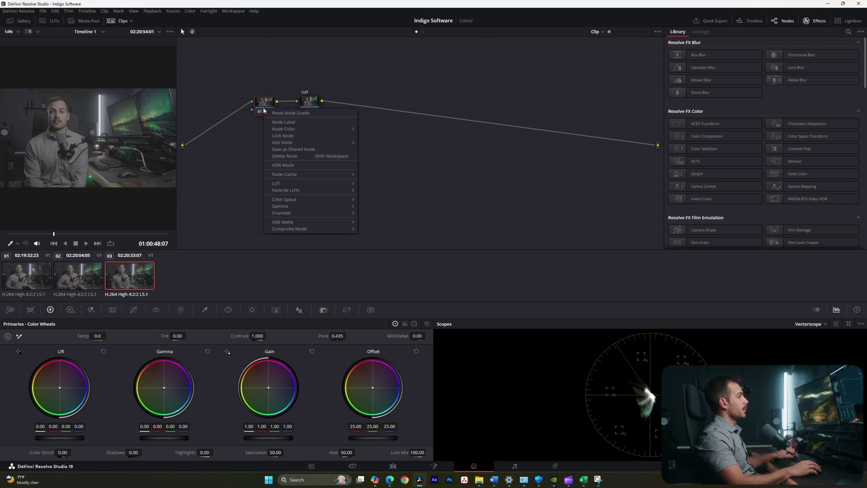
click(284, 124)
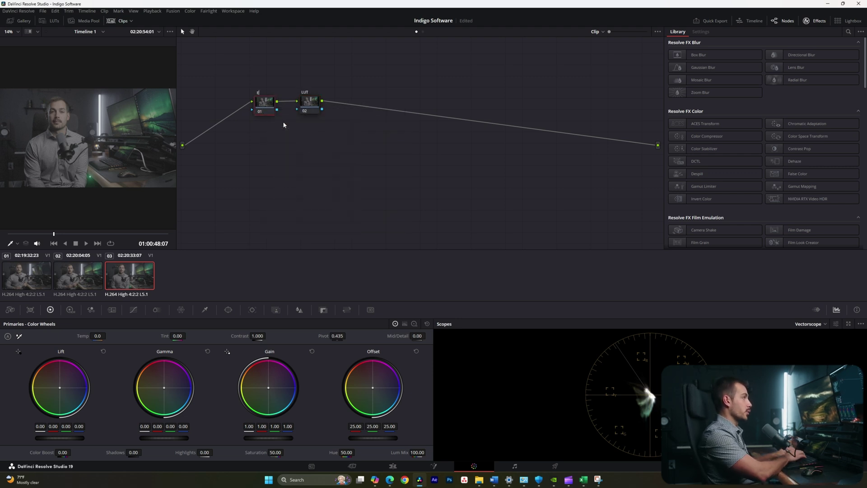
- Apply a 65x LUT from A7s3 Phntm Arri LUTs G8 to the LUT node
click(306, 104)
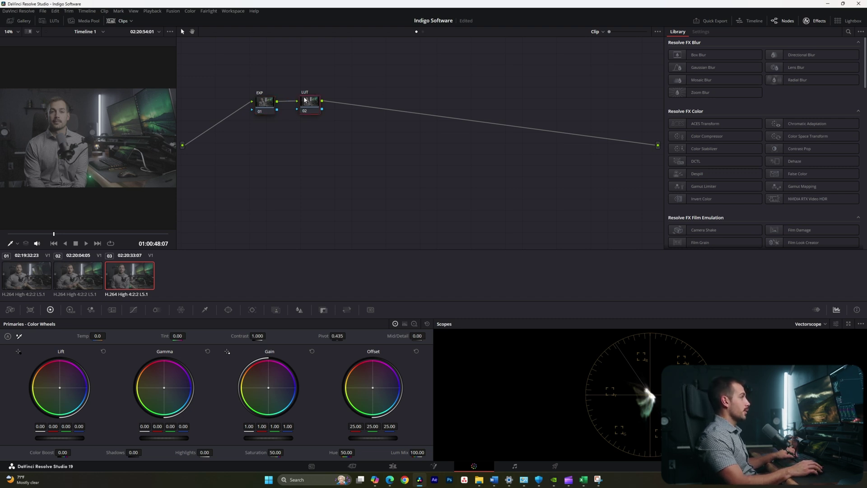
right_click(304, 100)
mouse_move(325, 177)
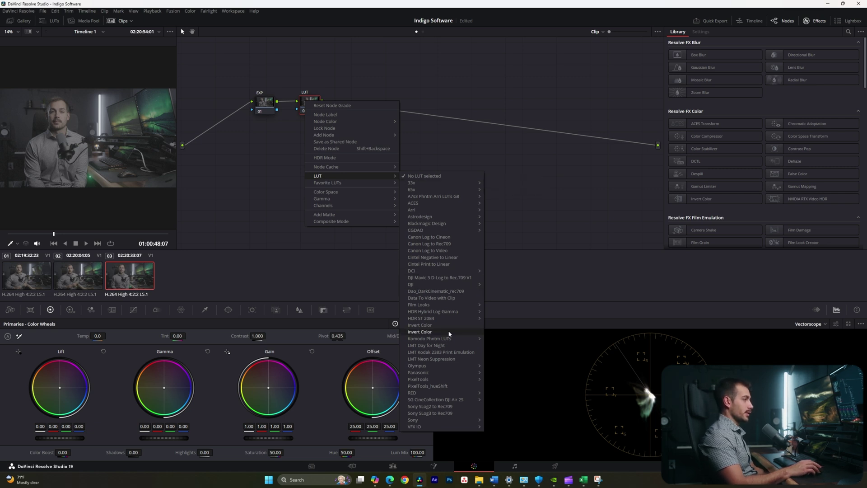
mouse_move(434, 197)
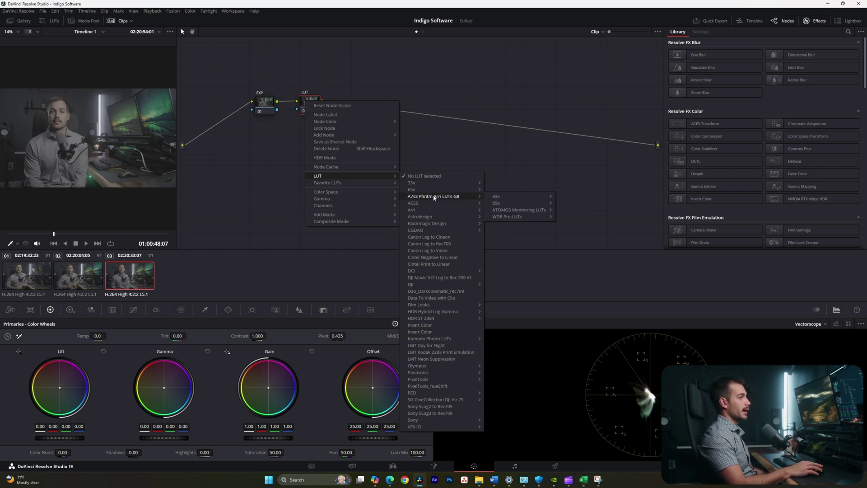
mouse_move(497, 206)
click(570, 209)
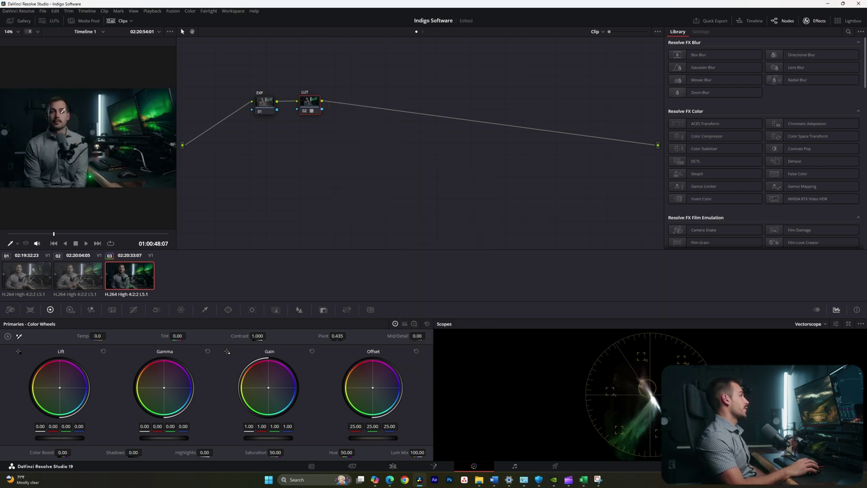
- Raise the EXP node's Offset master wheel to 29.85 and go back to Edit
click(270, 105)
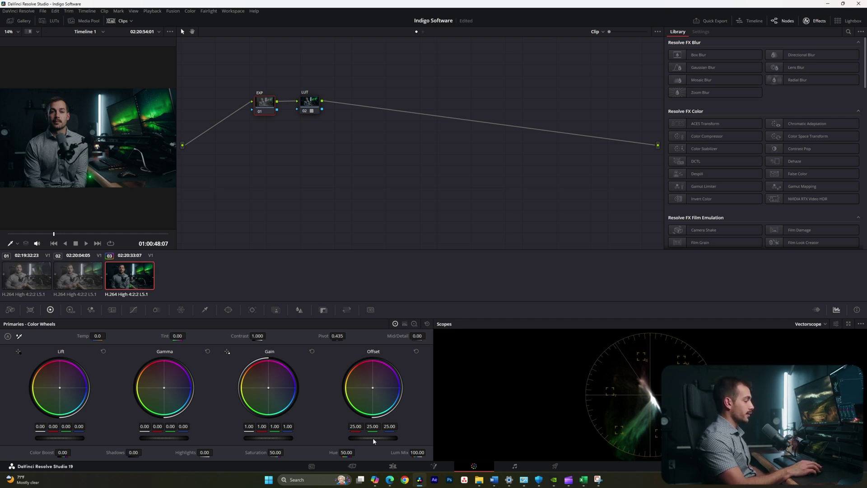
drag(373, 438, 393, 437)
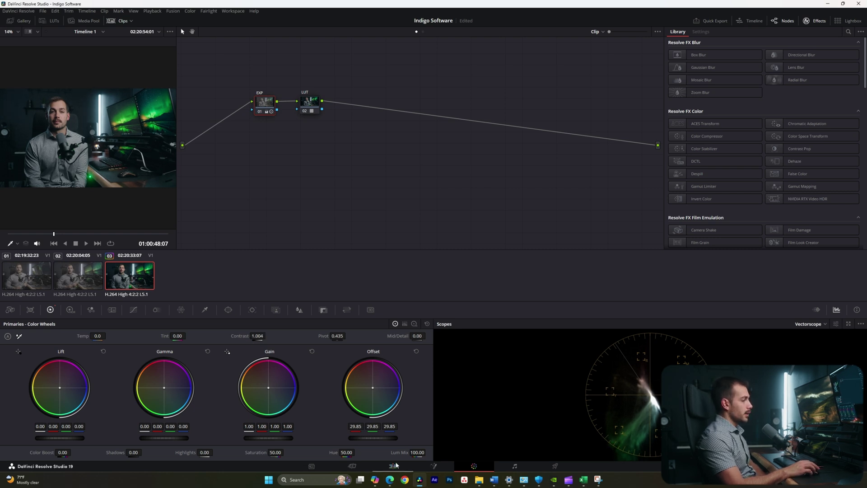
click(392, 466)
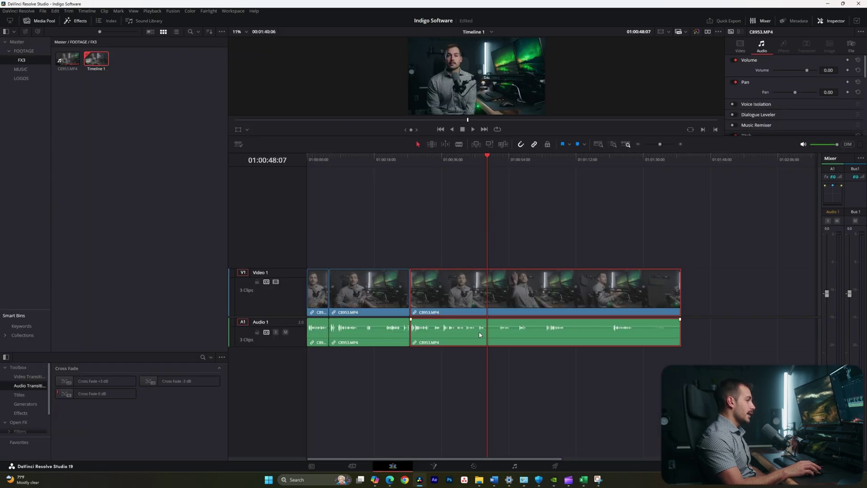
- Select the middle C8953.MP4 clip and review its file and codec details
click(367, 159)
click(370, 291)
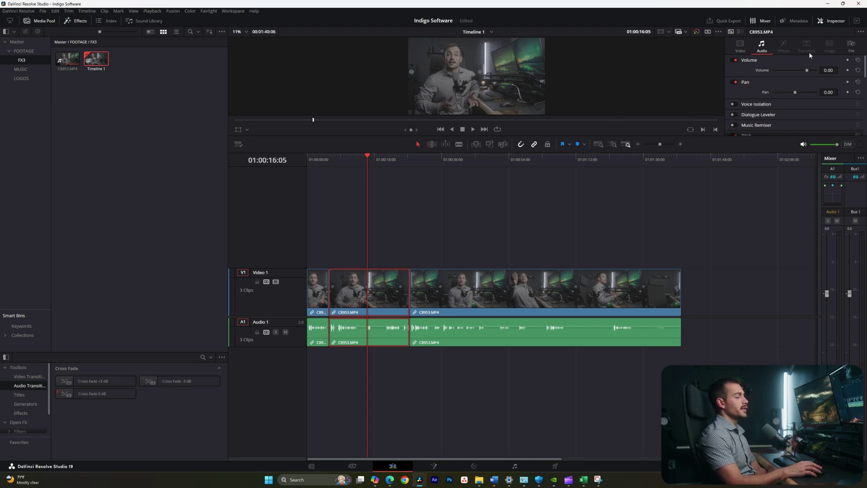
scroll(775, 80, down, 2)
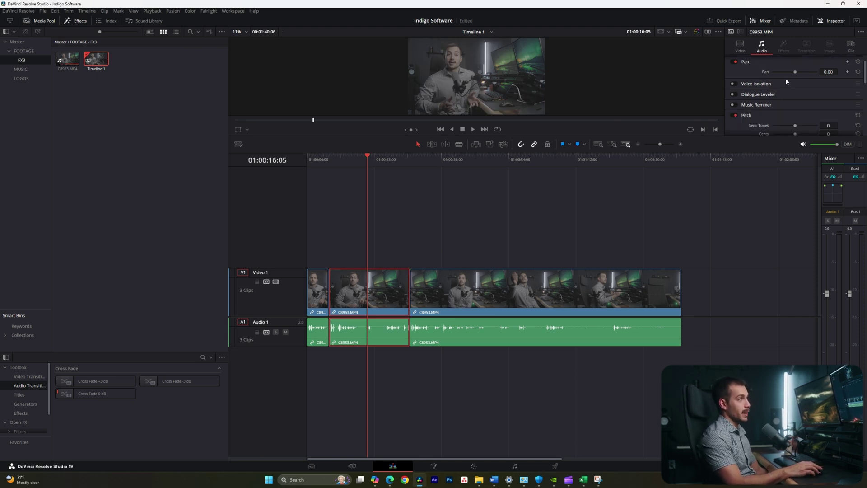
scroll(752, 126, up, 1)
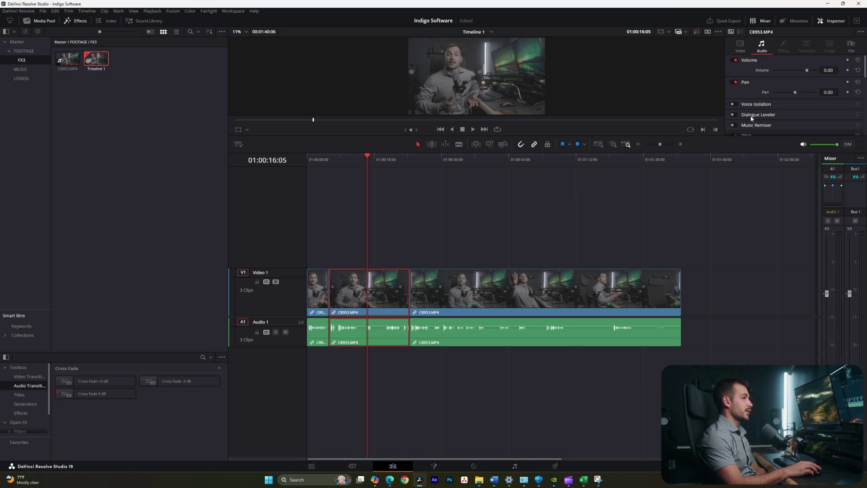
scroll(752, 118, down, 1)
scroll(752, 105, up, 1)
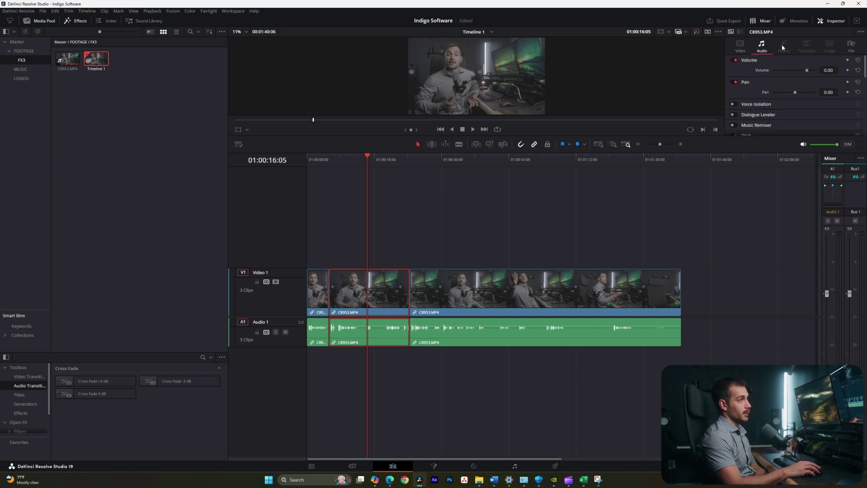
click(852, 45)
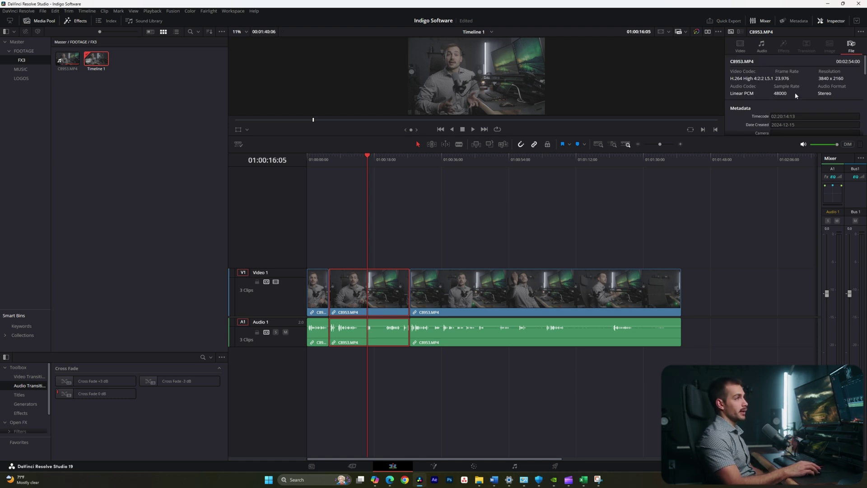
scroll(794, 104, down, 5)
scroll(794, 103, up, 5)
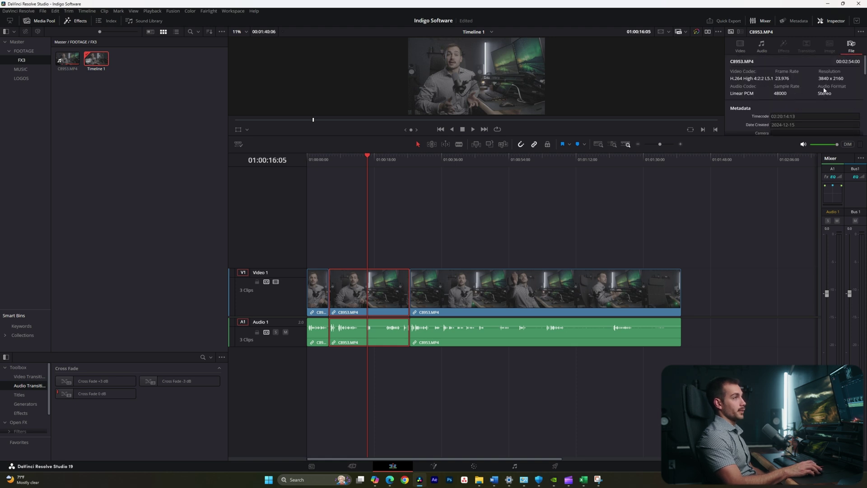
- Set the clip's Inspector Zoom to 1.120
click(748, 48)
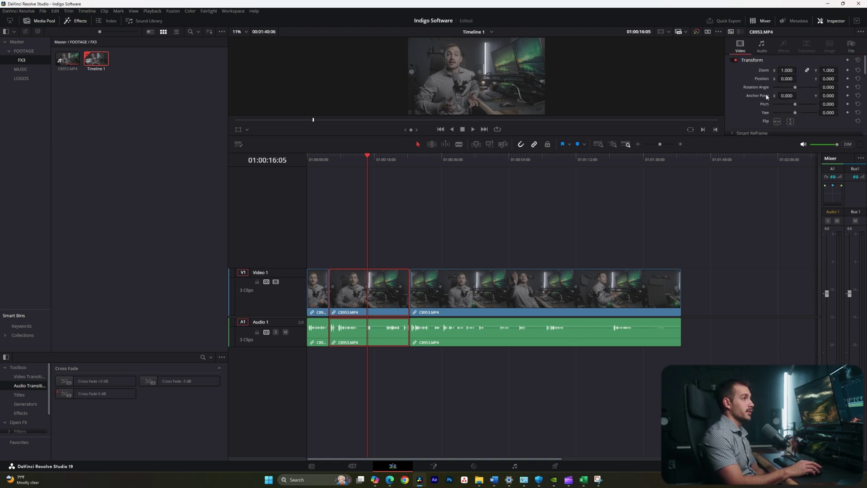
drag(787, 70, 798, 70)
scroll(753, 96, down, 2)
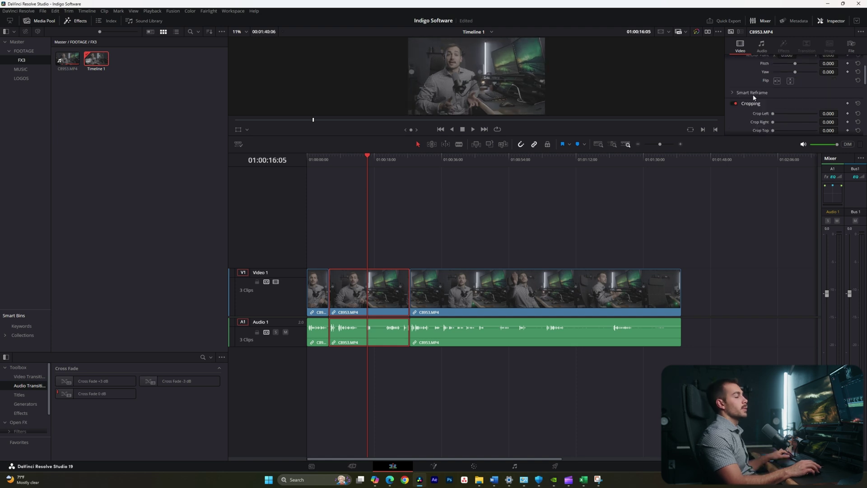
scroll(756, 103, down, 4)
scroll(763, 99, down, 2)
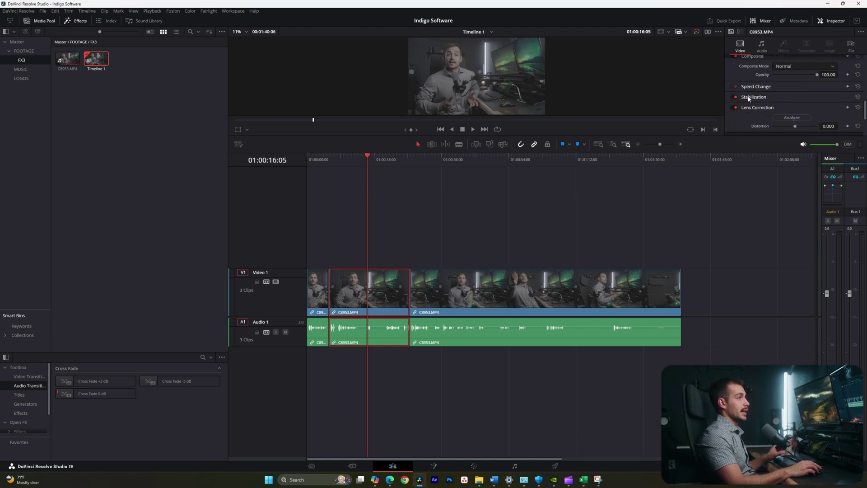
scroll(776, 105, down, 2)
- Review Stabilization, put the playhead at 01:00:24:07, and switch to Fairlight
click(754, 76)
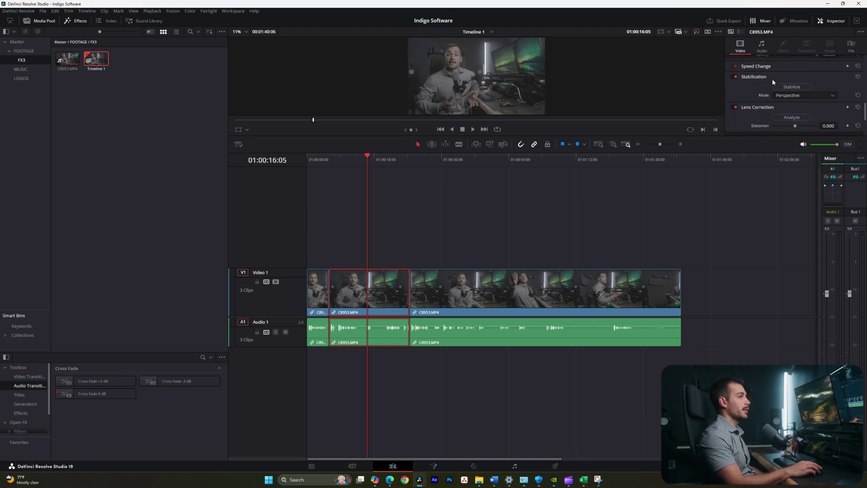
scroll(762, 97, down, 2)
scroll(765, 106, down, 2)
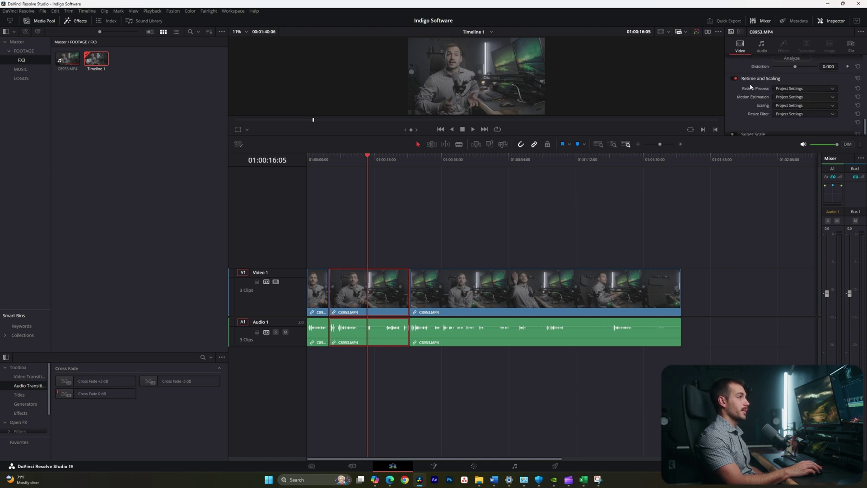
click(397, 282)
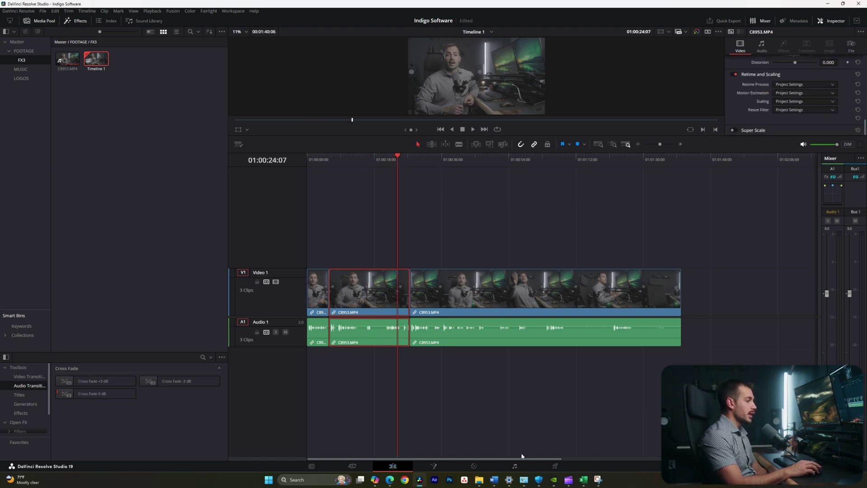
click(515, 466)
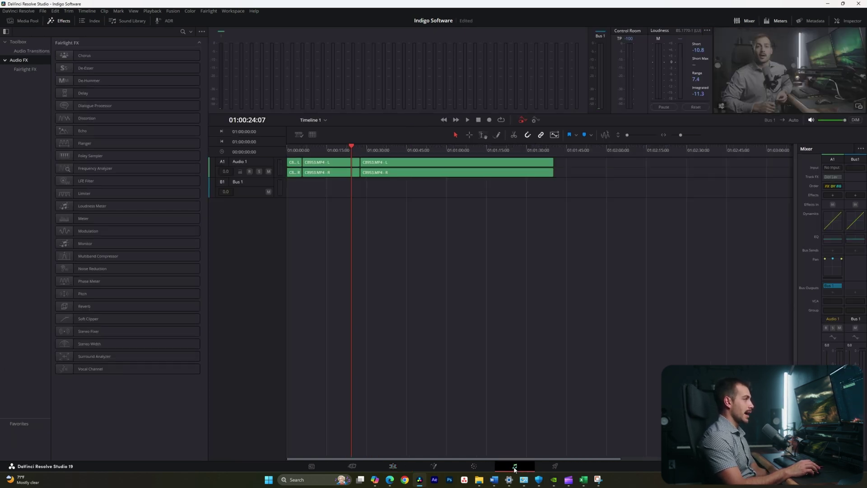
- Narrow Audio 1's stereo spread from FULL to 30
double_click(838, 269)
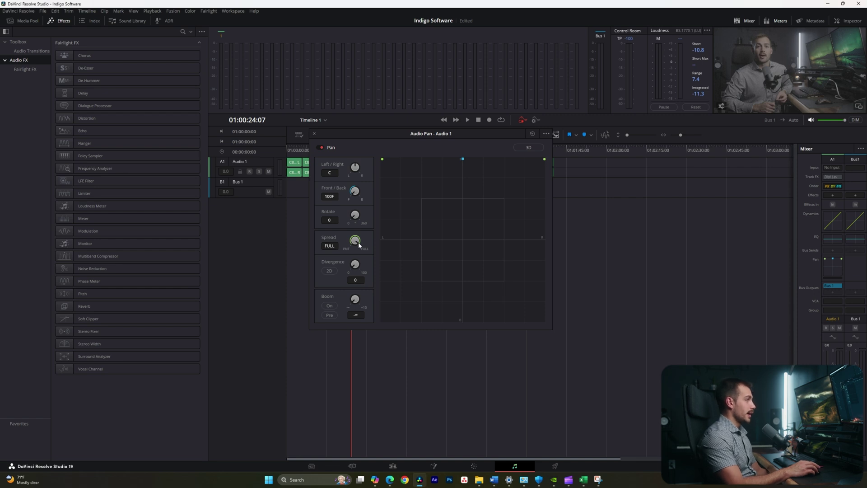
drag(358, 244, 213, 238)
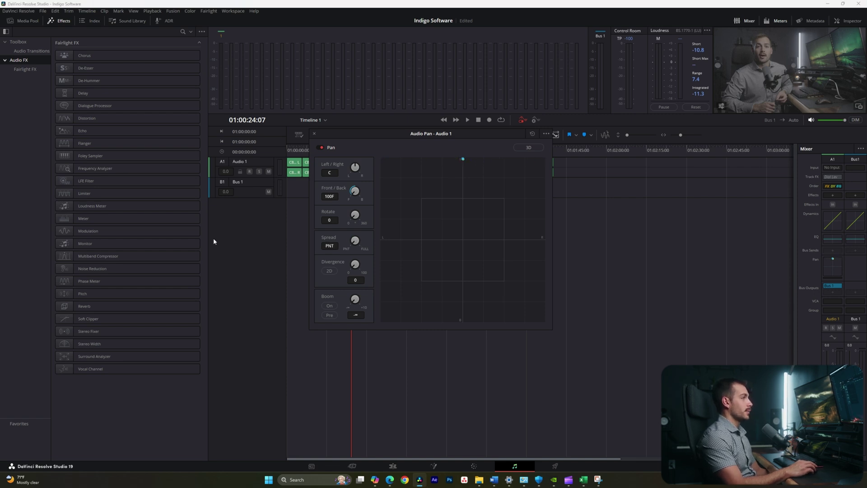
click(314, 133)
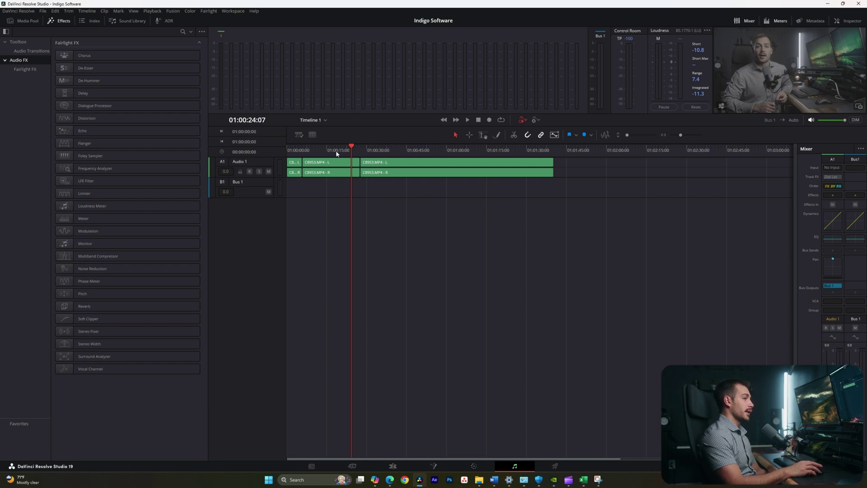
- EQ Audio 1 with about +6 dB near 6 kHz and an 83 Hz low cut
double_click(838, 239)
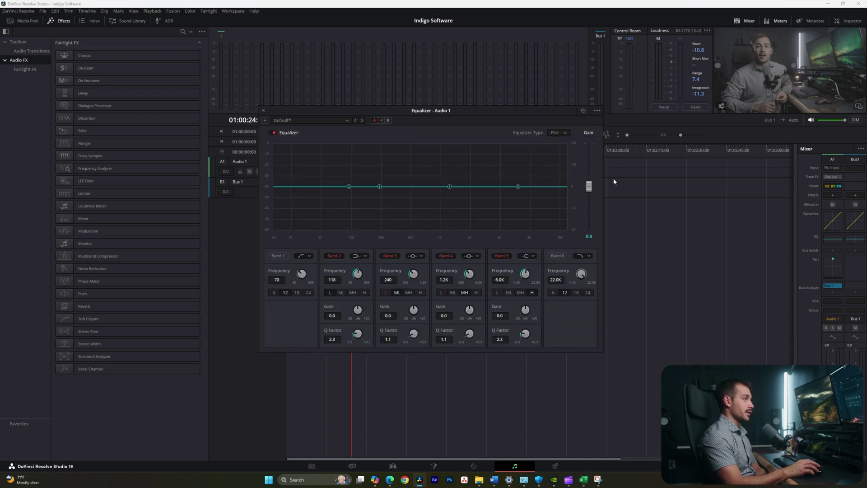
drag(518, 186, 519, 177)
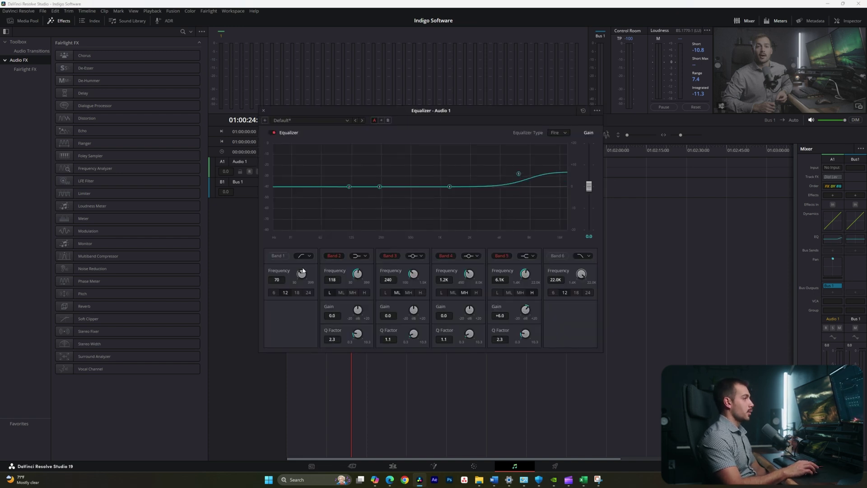
click(285, 260)
drag(326, 187, 334, 189)
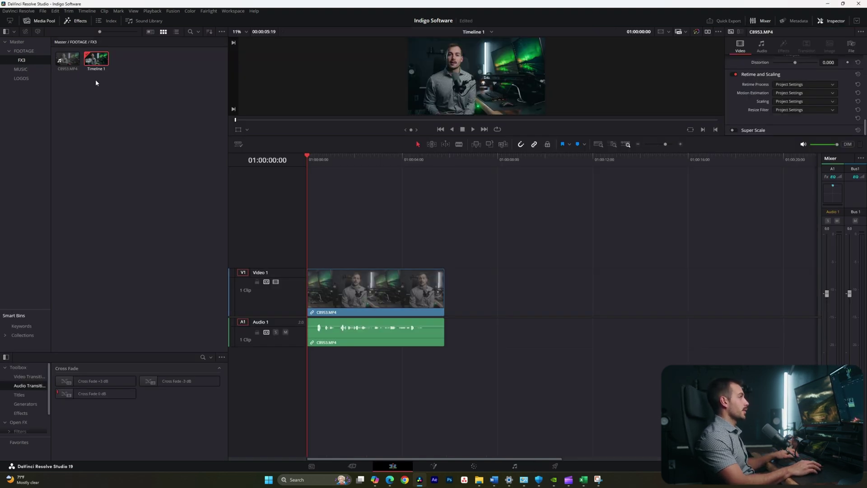
drag(68, 58, 332, 246)
- Drop the extra C8953.MP4 copy on V2, delete it, and go to Deliver
click(325, 176)
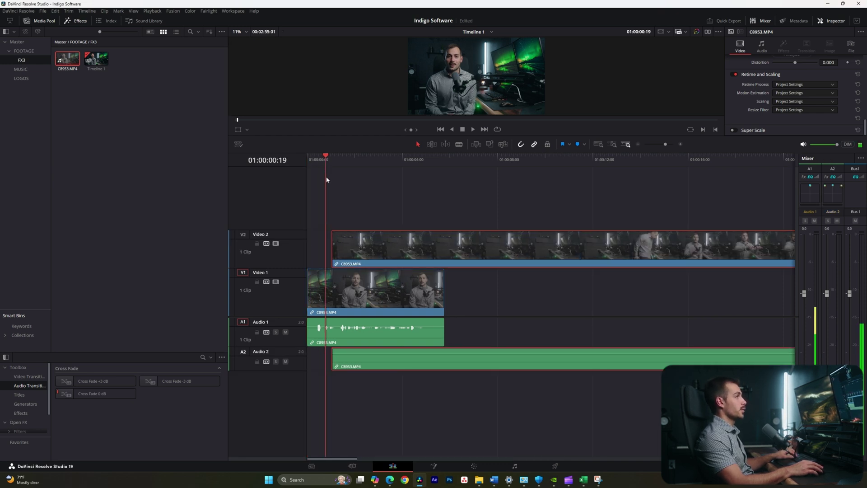
click(335, 171)
click(371, 245)
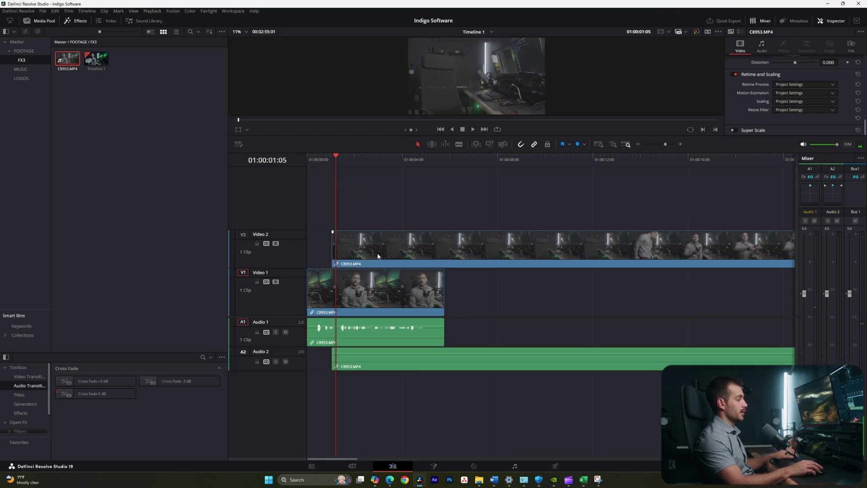
key(Delete)
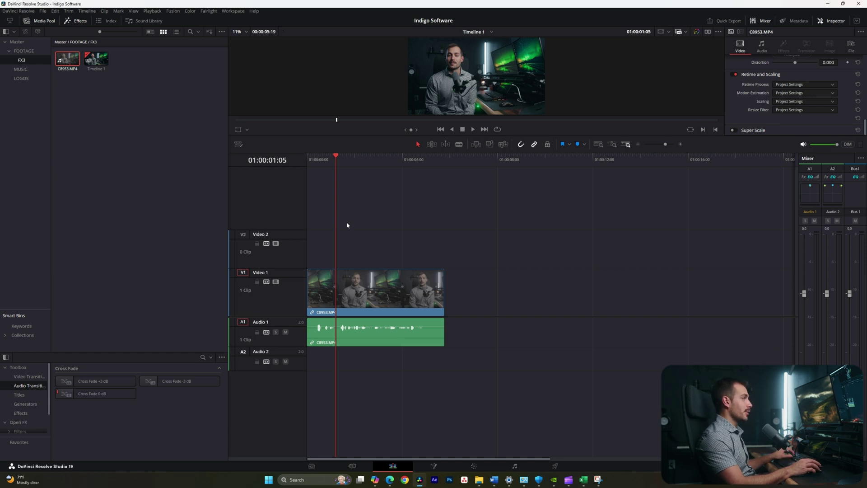
click(562, 471)
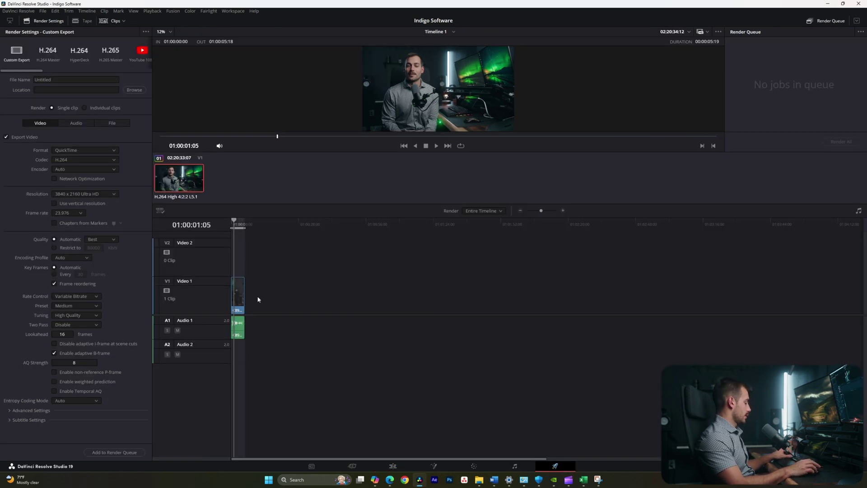
scroll(276, 297, up, 5)
drag(269, 225, 303, 225)
key(i)
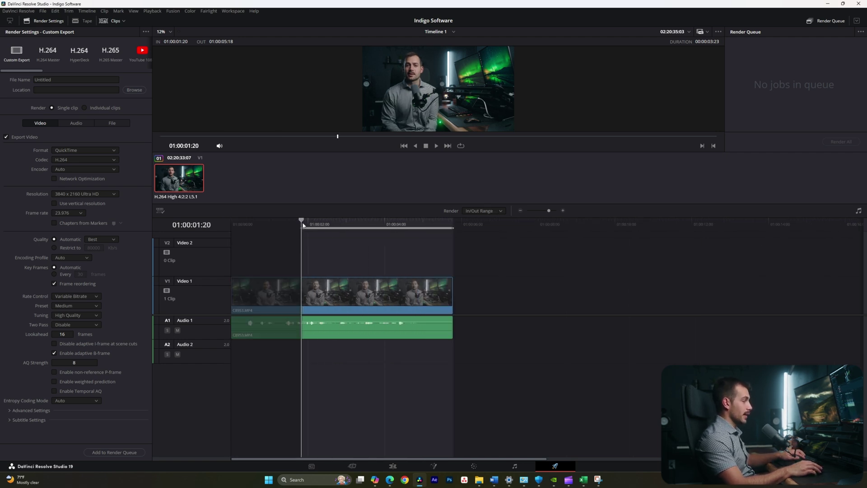
drag(302, 226, 232, 228)
drag(429, 228, 434, 229)
key(o)
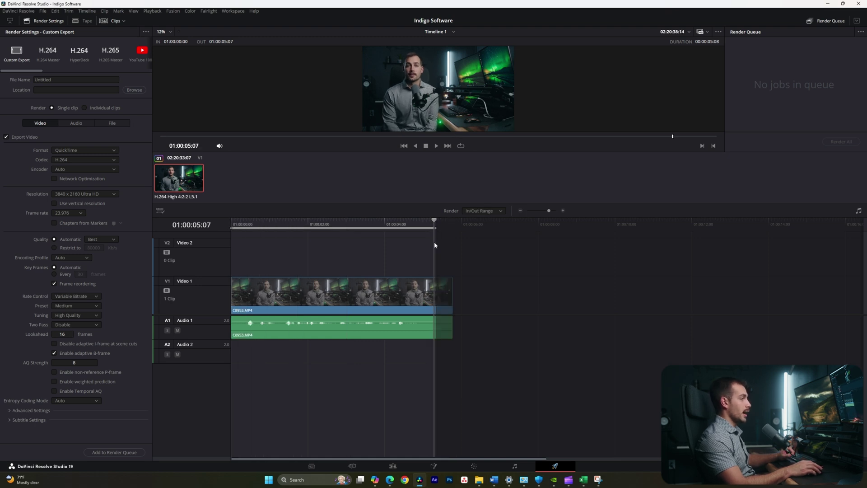
key(shift+Left)
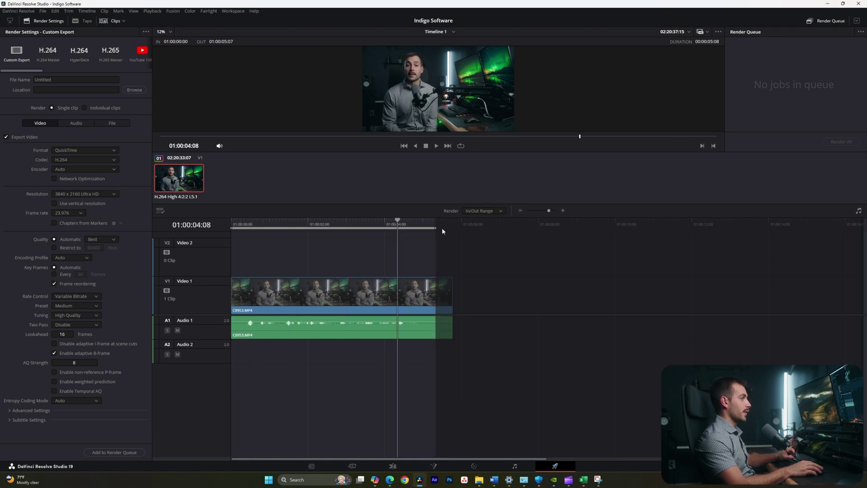
key(shift+Right)
drag(436, 228, 458, 228)
click(398, 224)
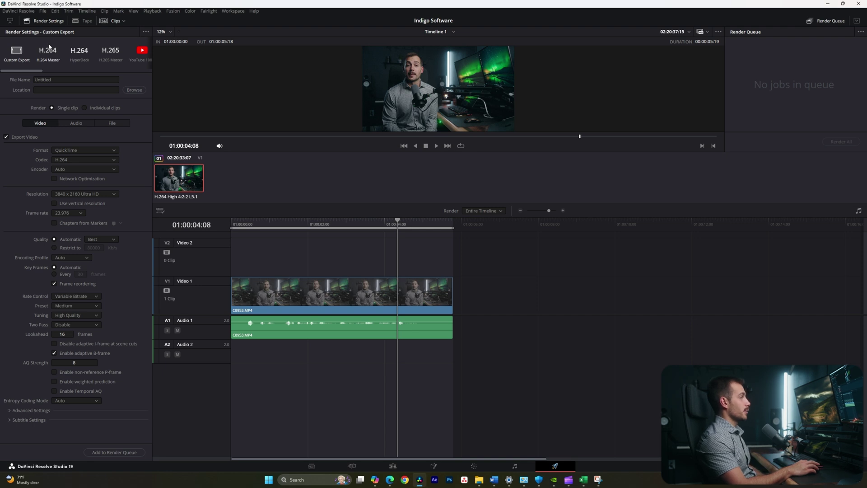
- Choose the H.264 Master preset with 1920 x 1080 HD resolution
scroll(49, 50, down, 5)
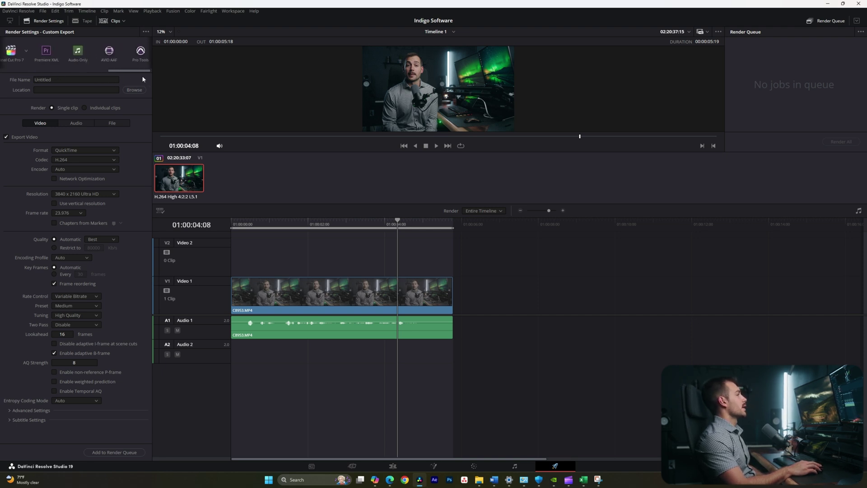
drag(142, 71, 29, 80)
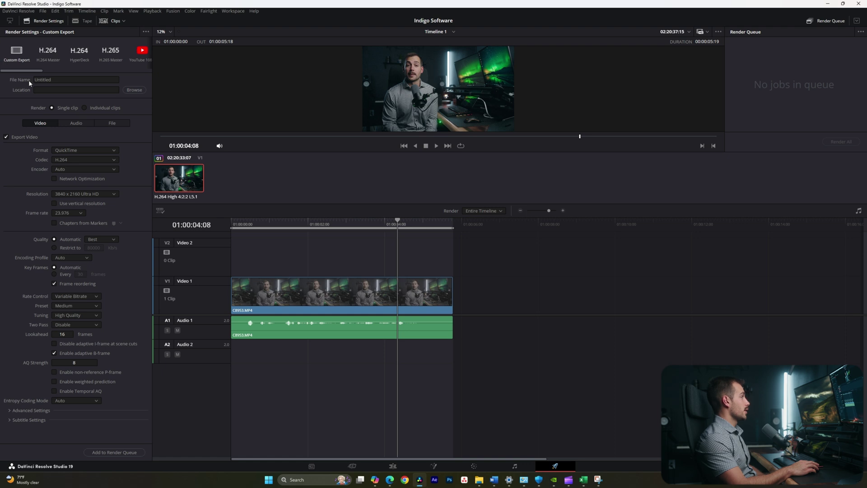
click(49, 52)
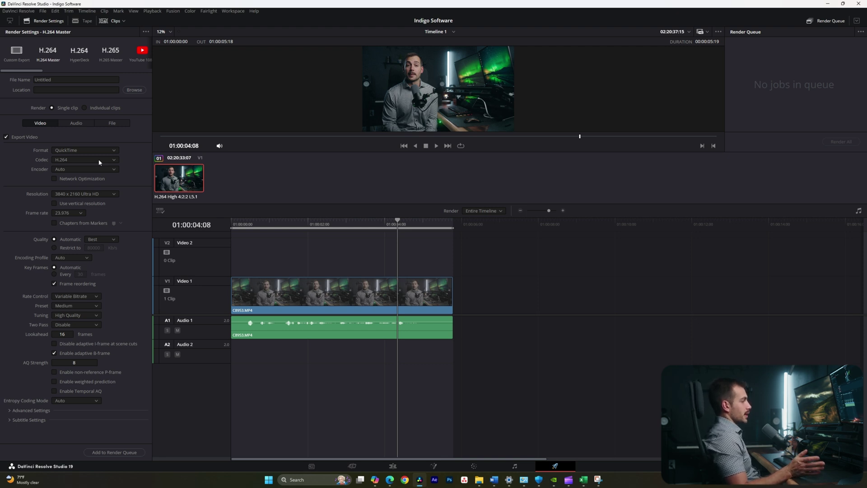
click(84, 194)
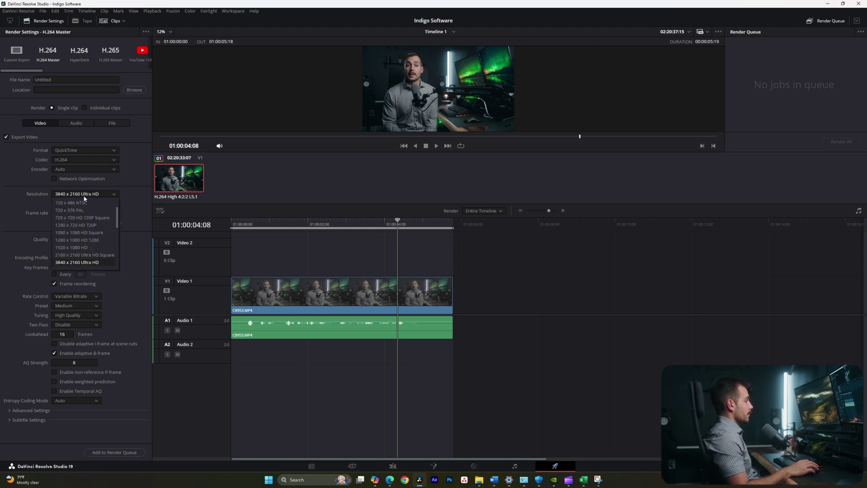
click(81, 248)
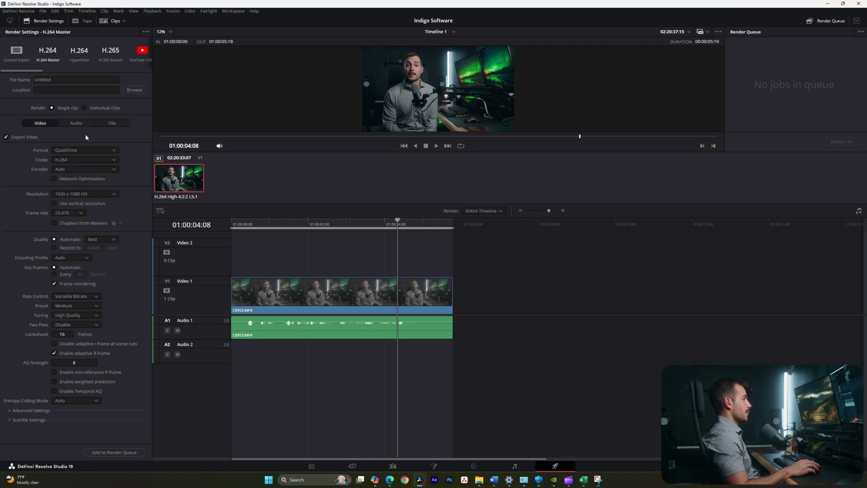
- Name the output 'Test', save it to the Desktop, and add it to the Render Queue
click(72, 80)
double_click(73, 79)
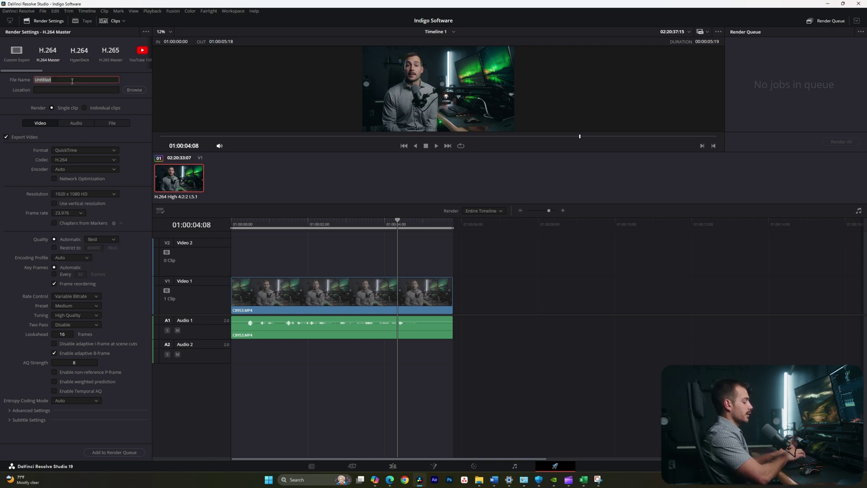
text(Test)
click(134, 90)
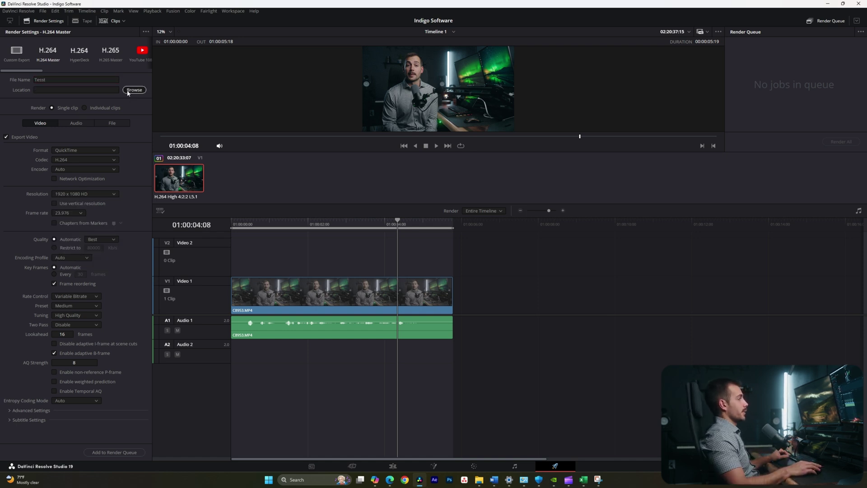
click(28, 75)
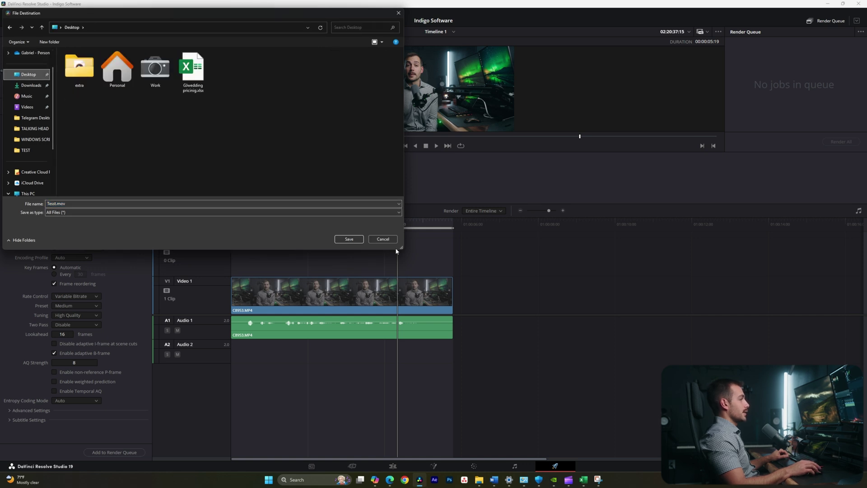
click(349, 239)
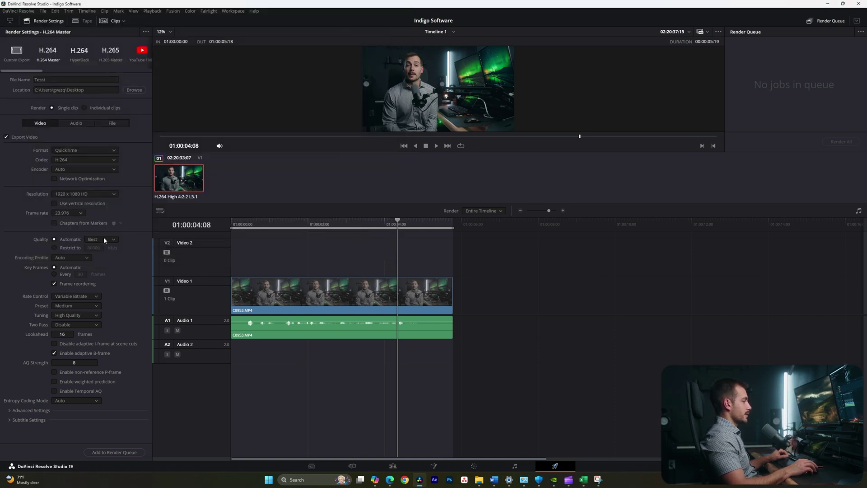
click(126, 453)
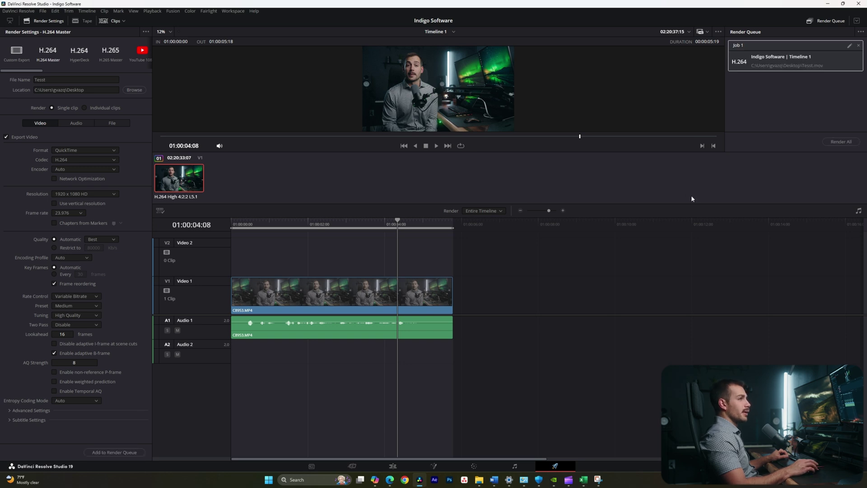
- Render Job 1 and play the finished Test.mov from the Desktop in Media Player
click(842, 143)
right_click(775, 59)
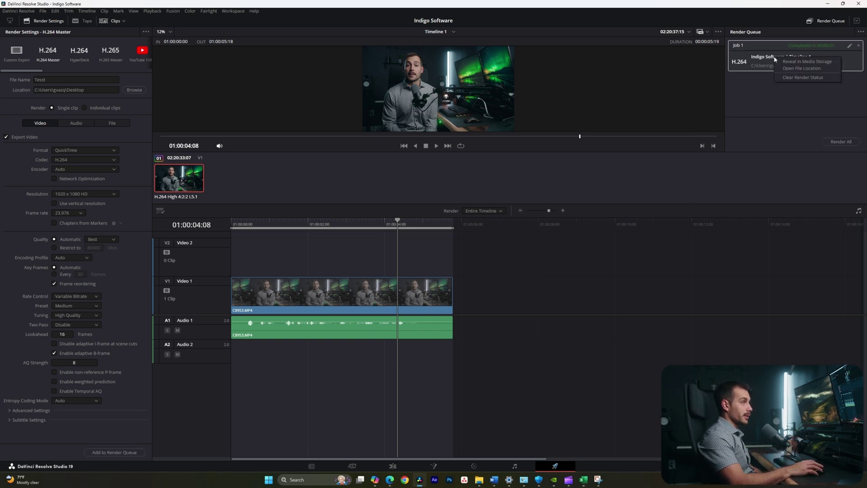
click(796, 68)
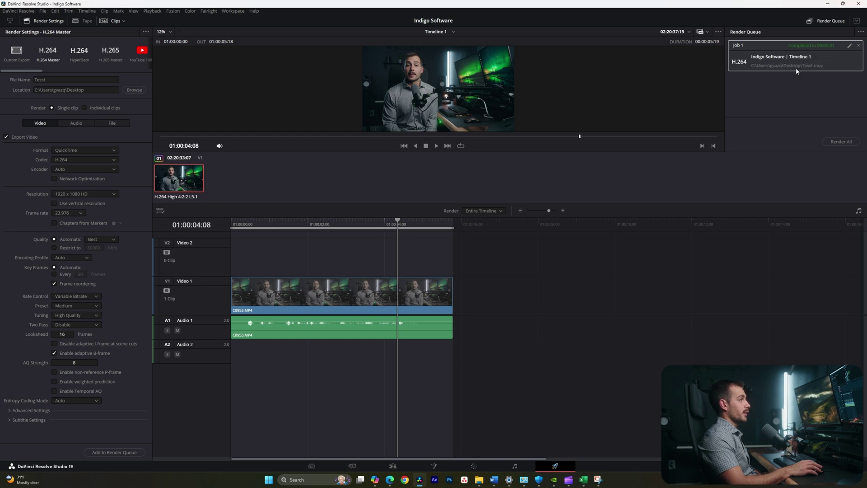
double_click(167, 100)
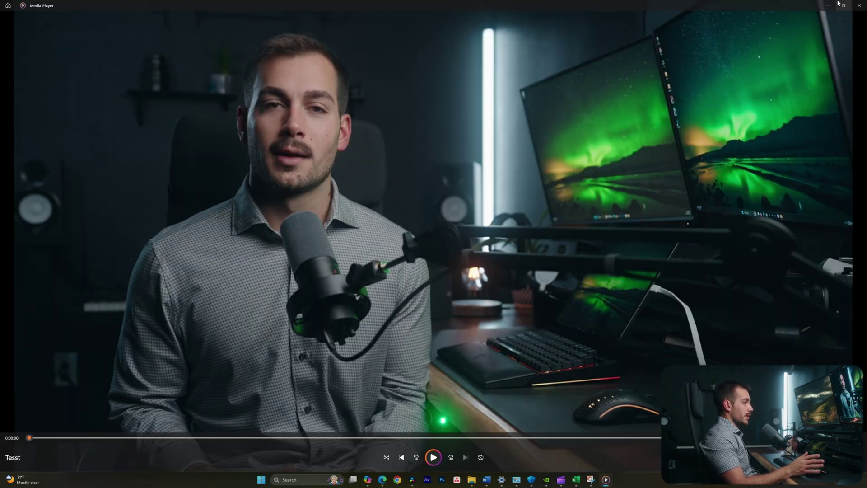
mouse_move(838, 4)
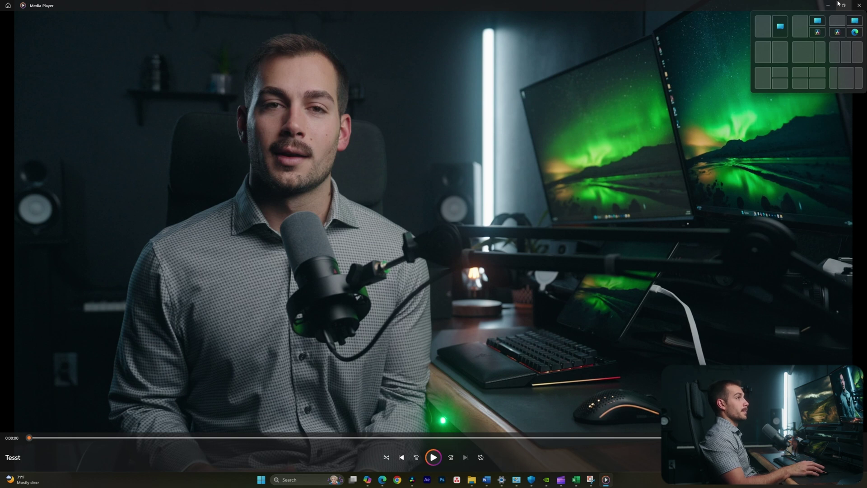